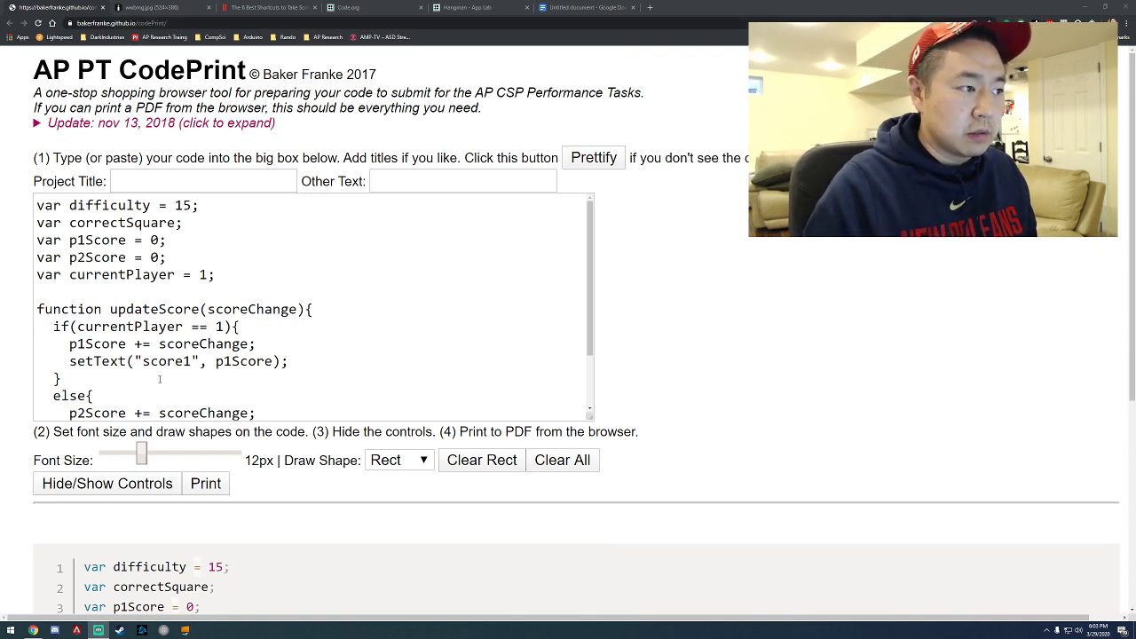
# Replace the old code in the CodePrint entry box with the pasted hangman game code.
pyautogui.click(223, 211)
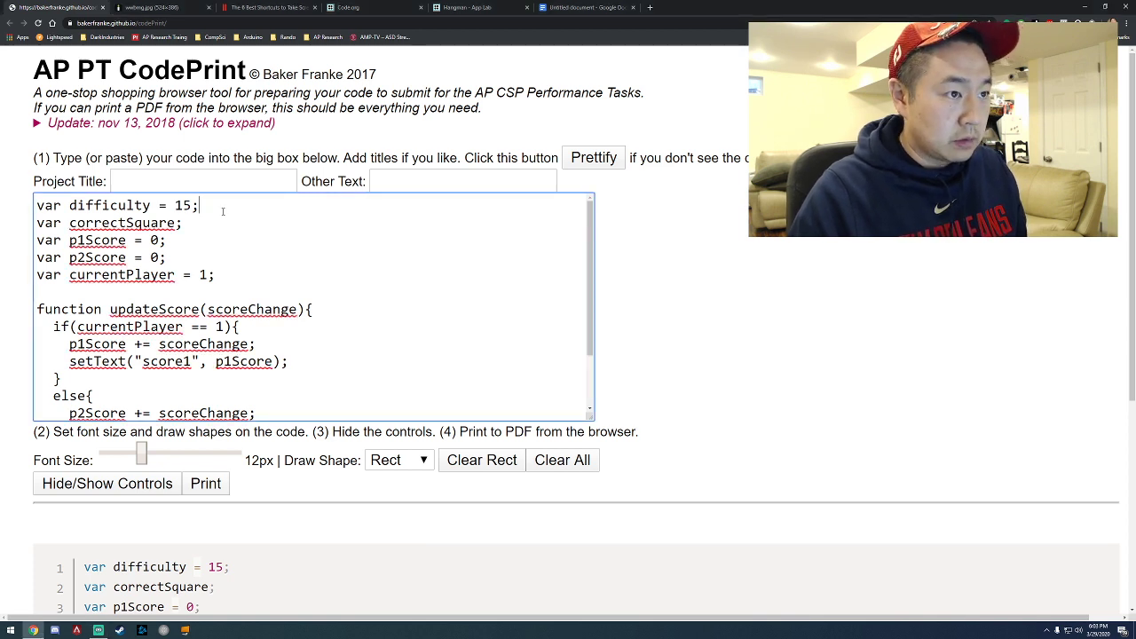
pyautogui.hotkey('ctrl', 'a')
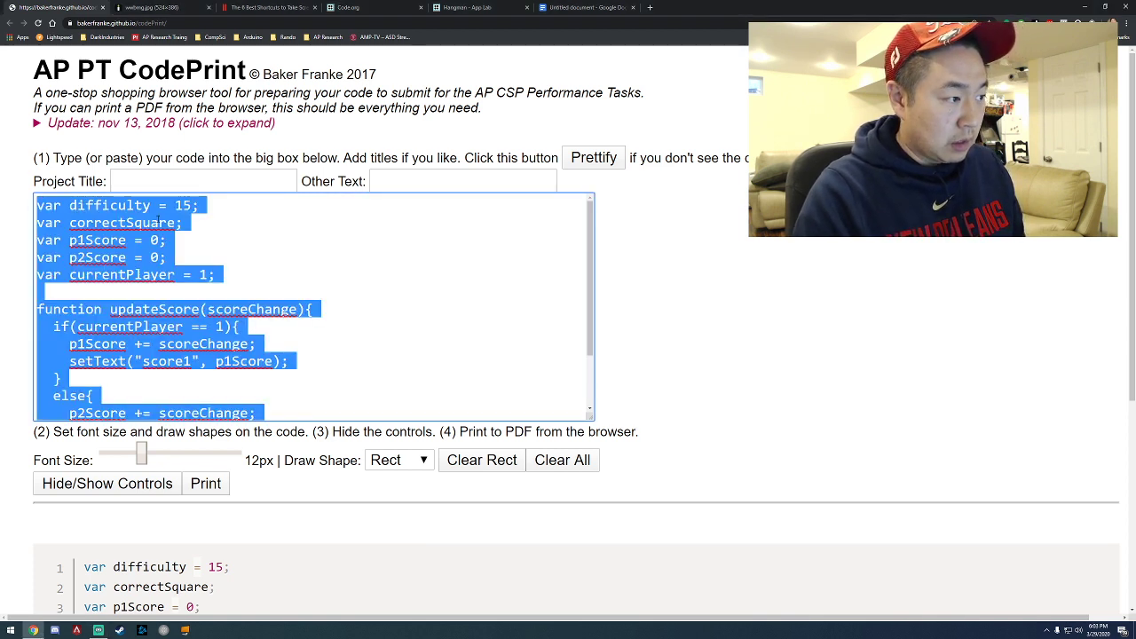
pyautogui.press('BackSpace')
pyautogui.hotkey('ctrl', 'v')
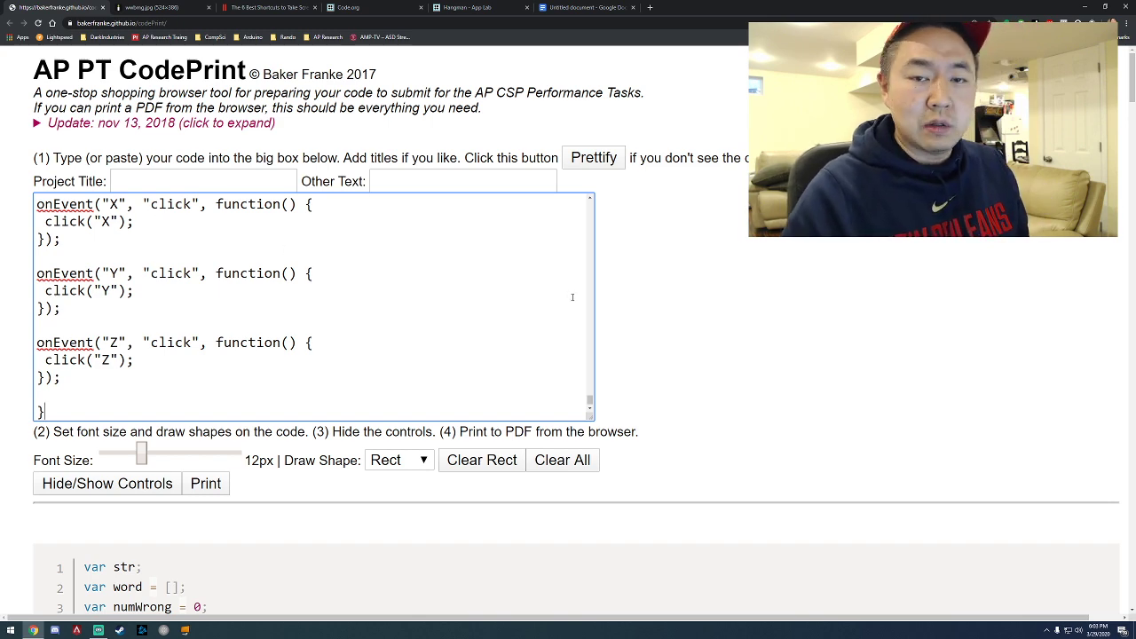
pyautogui.scroll(-1, 677, 284)
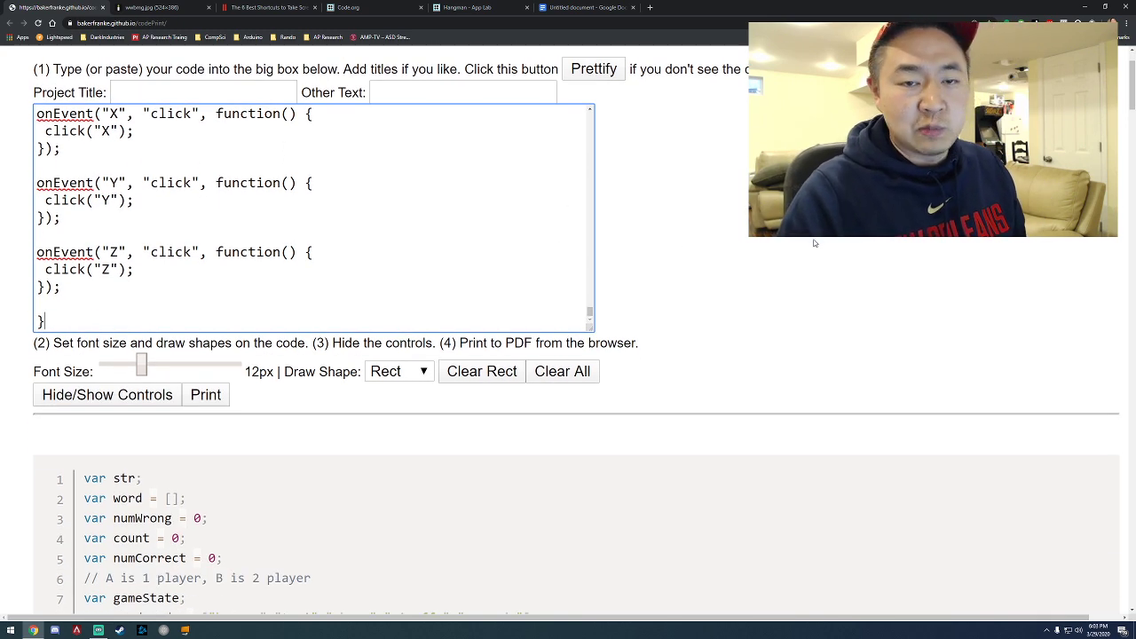
pyautogui.scroll(-2, 807, 245)
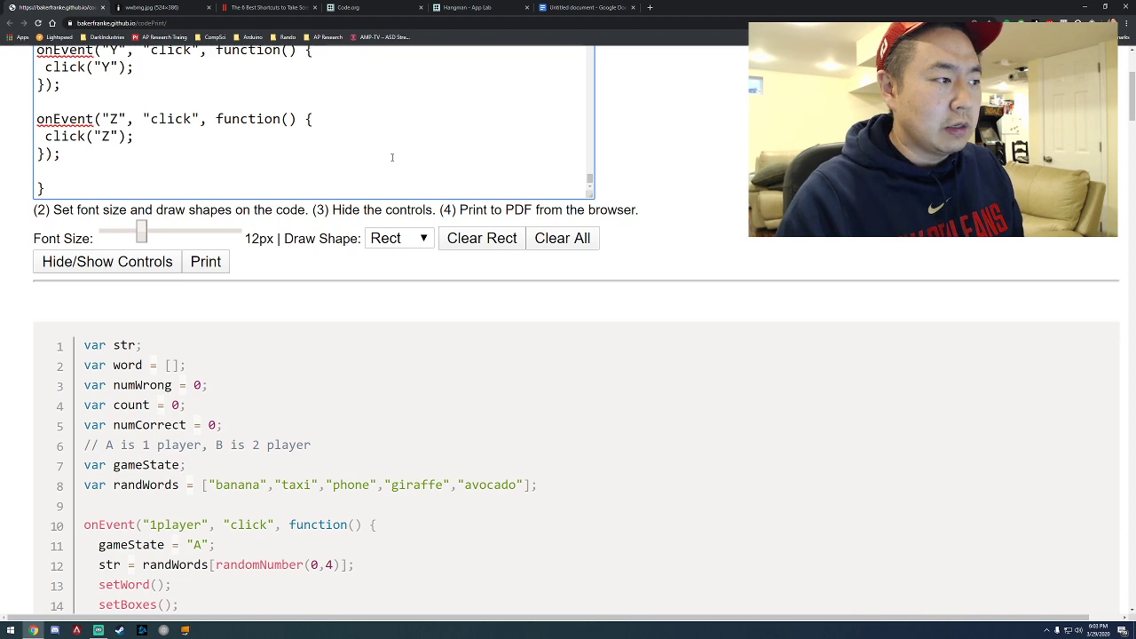
# Look through the formatted listing and set the Draw Shape to Oval.
pyautogui.scroll(6, 382, 160)
pyautogui.scroll(-10, 373, 244)
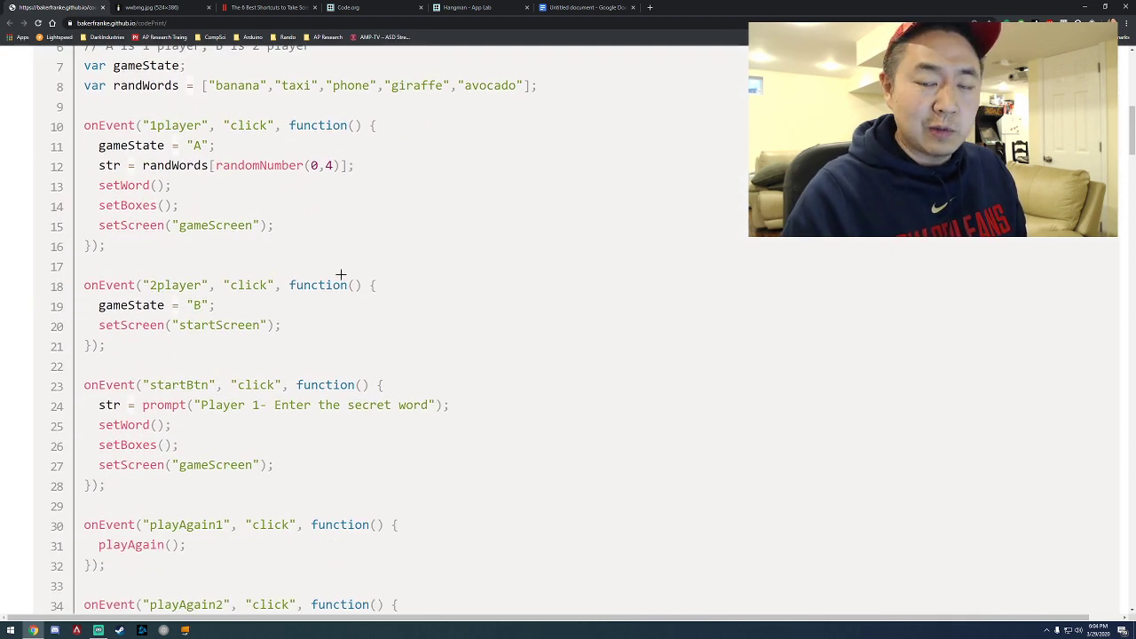
pyautogui.scroll(-13, 343, 274)
pyautogui.scroll(-18, 336, 290)
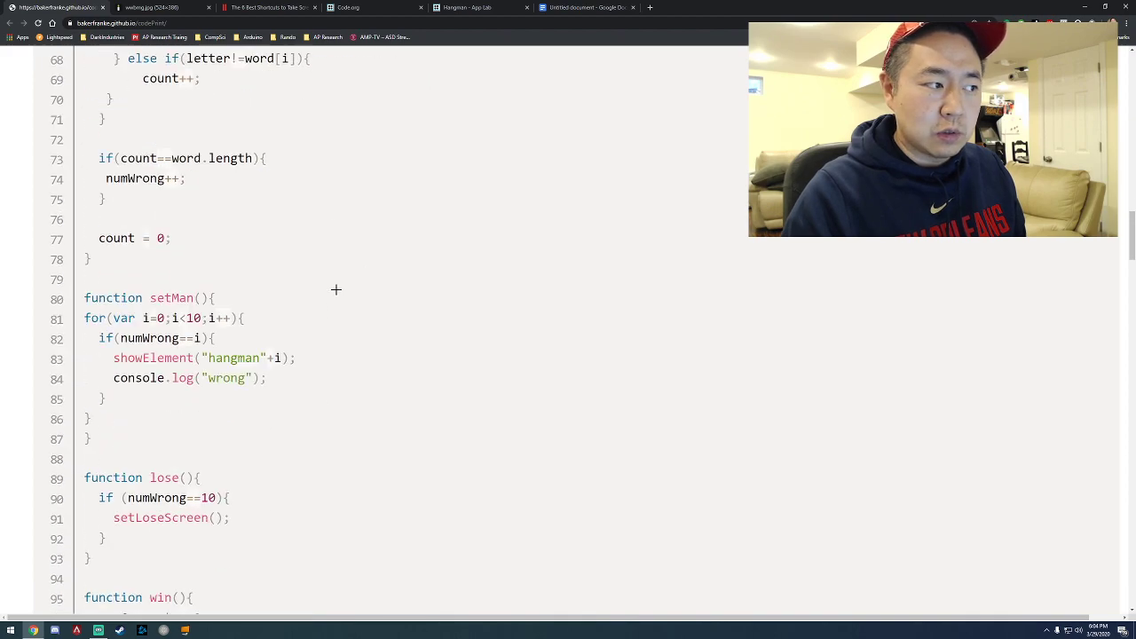
pyautogui.scroll(-4, 333, 310)
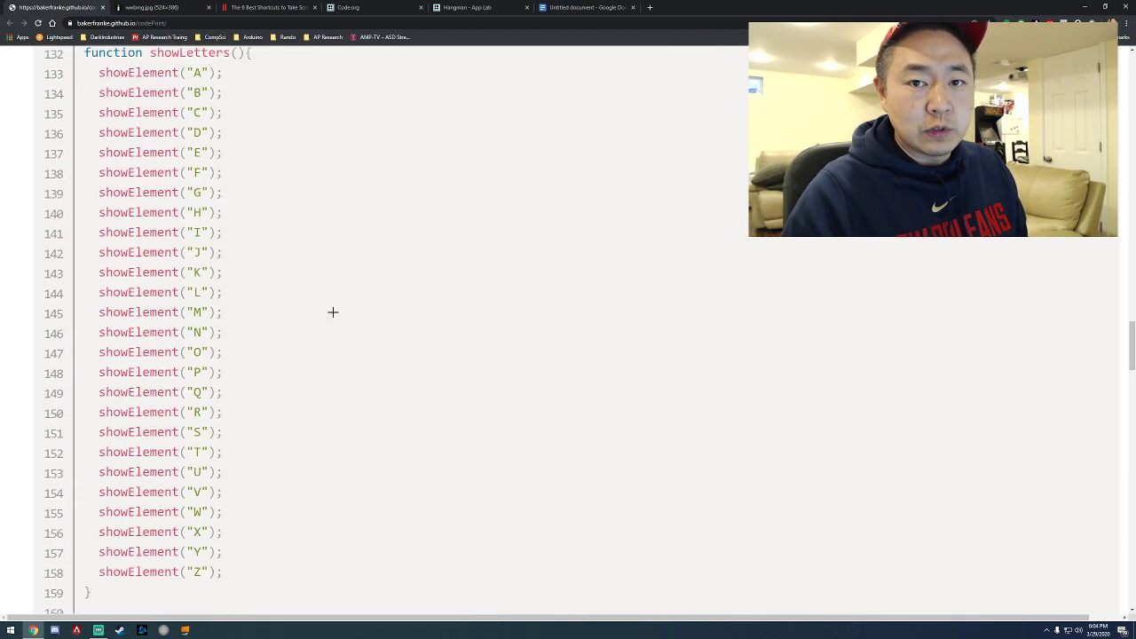
pyautogui.scroll(20, 333, 311)
pyautogui.scroll(14, 333, 311)
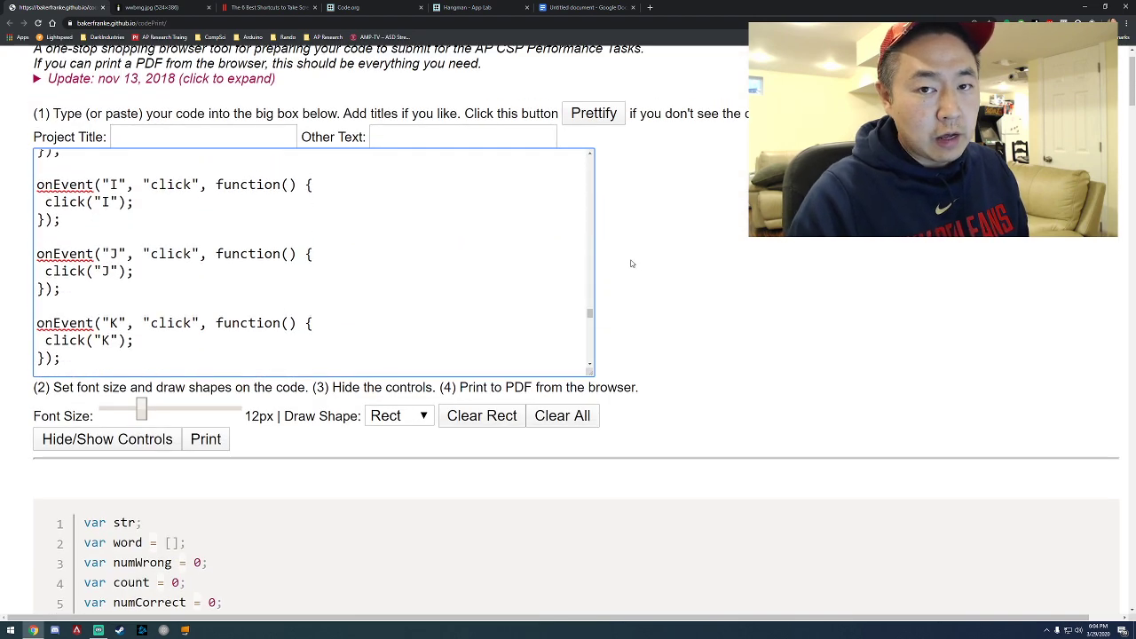
pyautogui.scroll(-1, 648, 261)
pyautogui.click(407, 332)
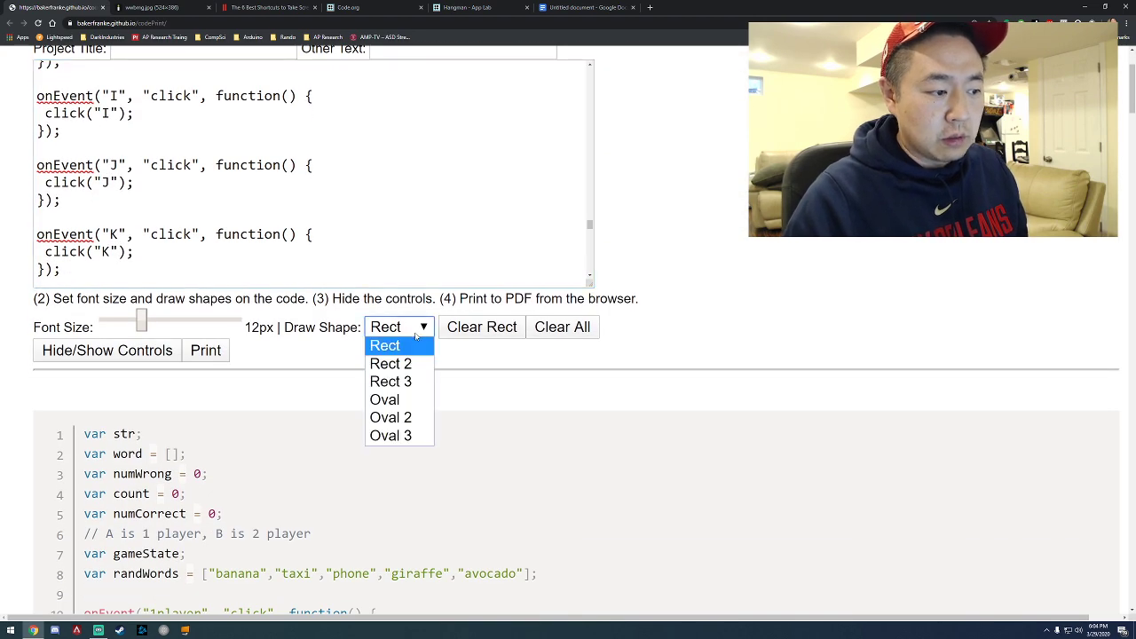
pyautogui.click(388, 399)
pyautogui.click(691, 233)
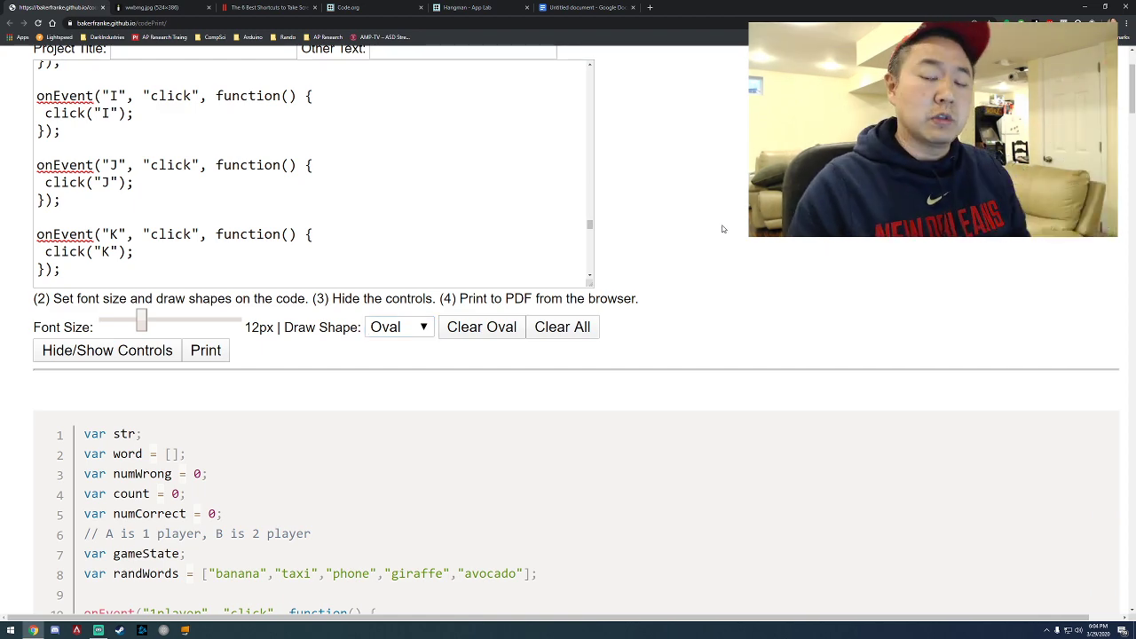
# Scroll down the listing until the playAgain function is on screen.
pyautogui.scroll(-5, 727, 257)
pyautogui.scroll(-7, 726, 258)
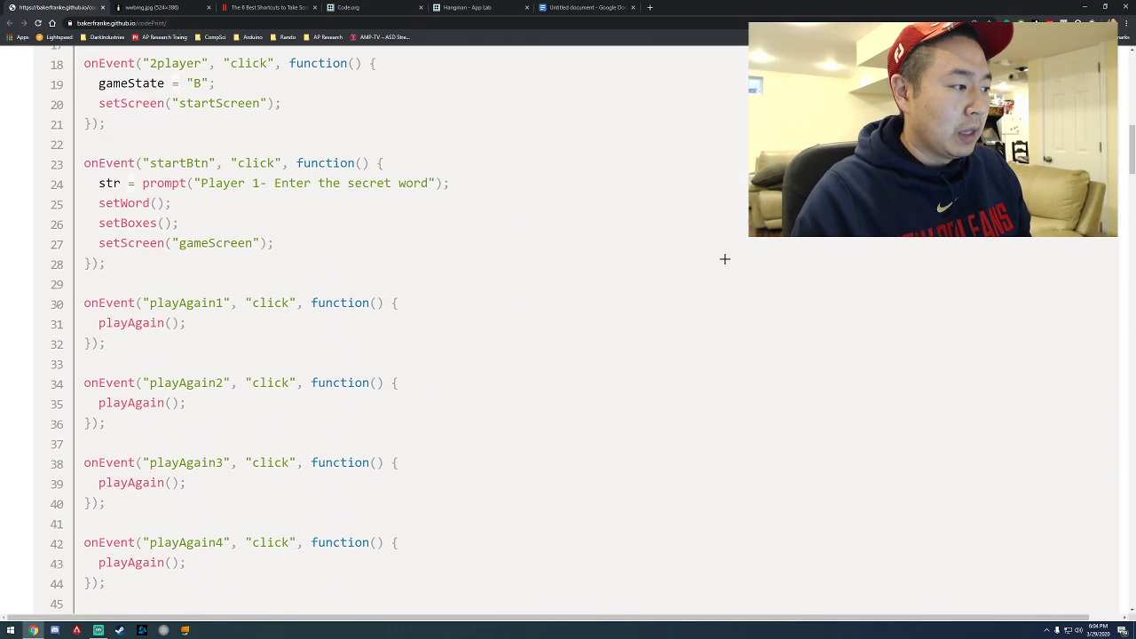
pyautogui.scroll(-2, 723, 260)
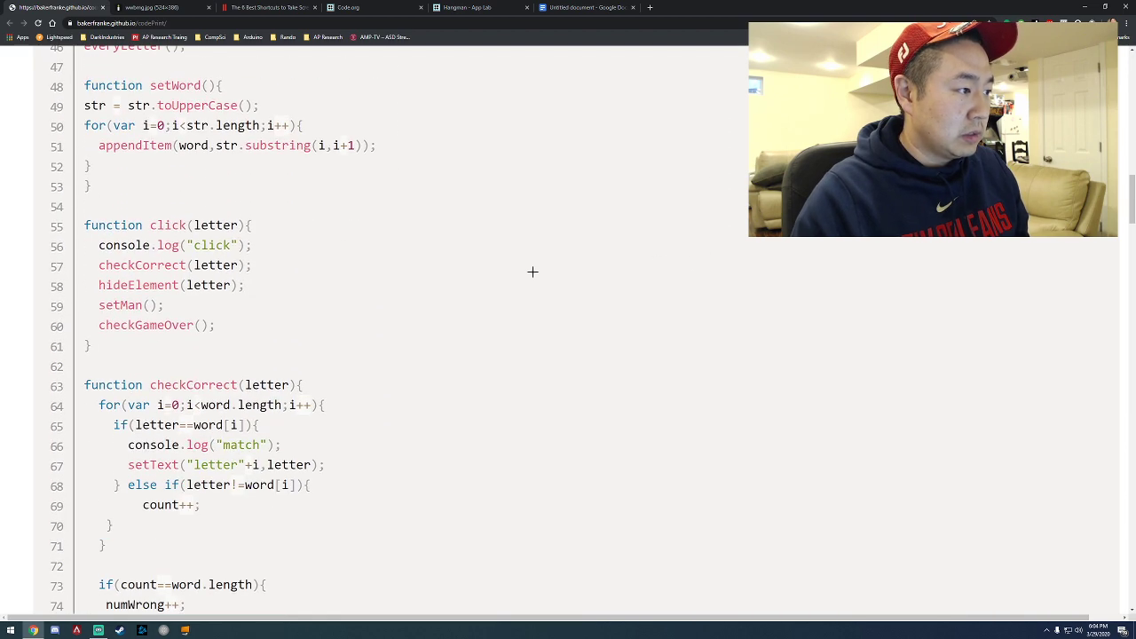
pyautogui.scroll(-1, 292, 251)
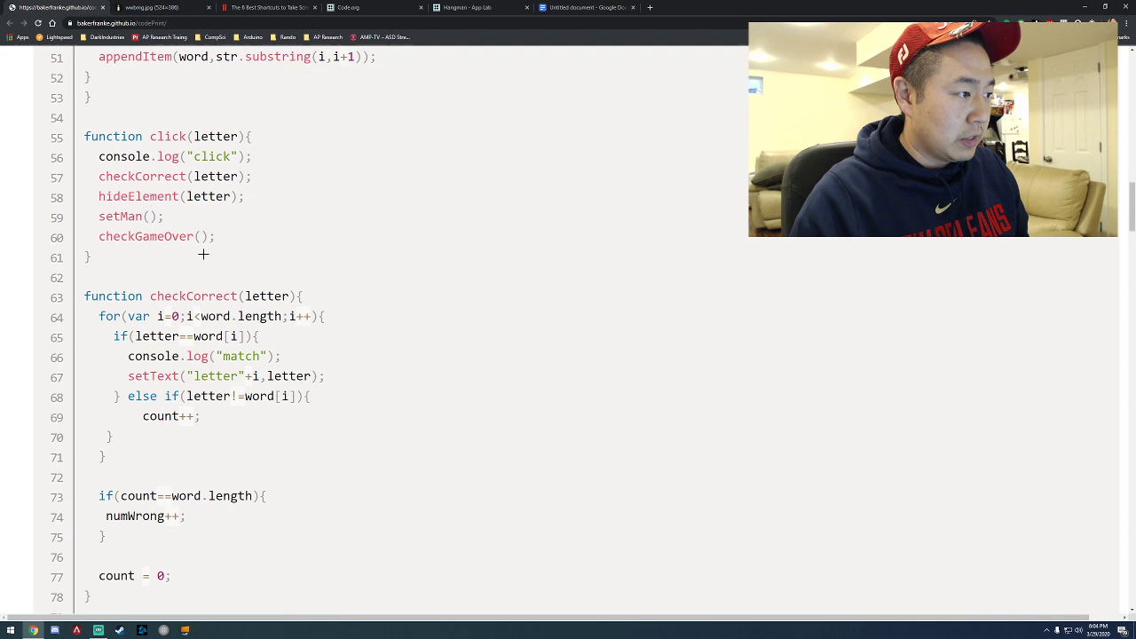
pyautogui.scroll(-4, 232, 270)
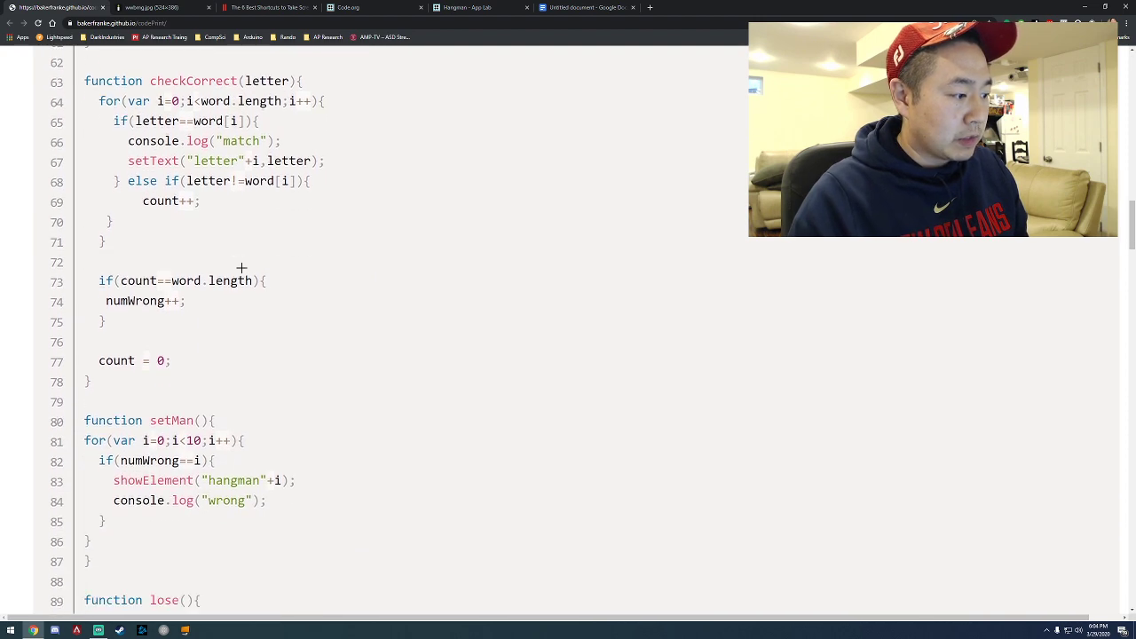
pyautogui.scroll(-8, 242, 267)
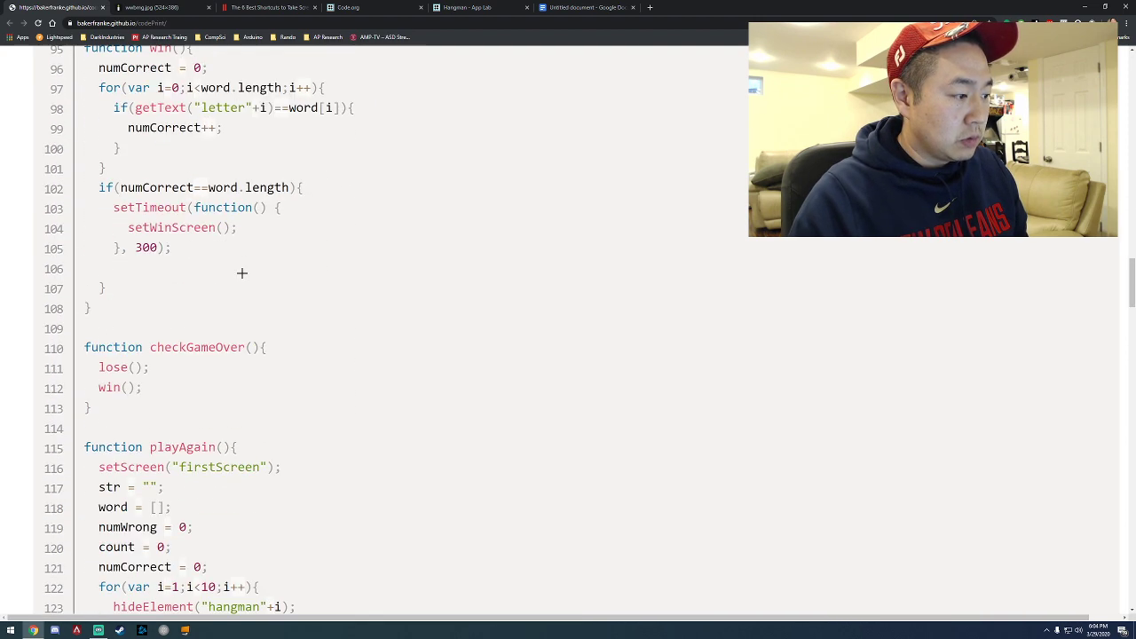
pyautogui.scroll(-1, 242, 275)
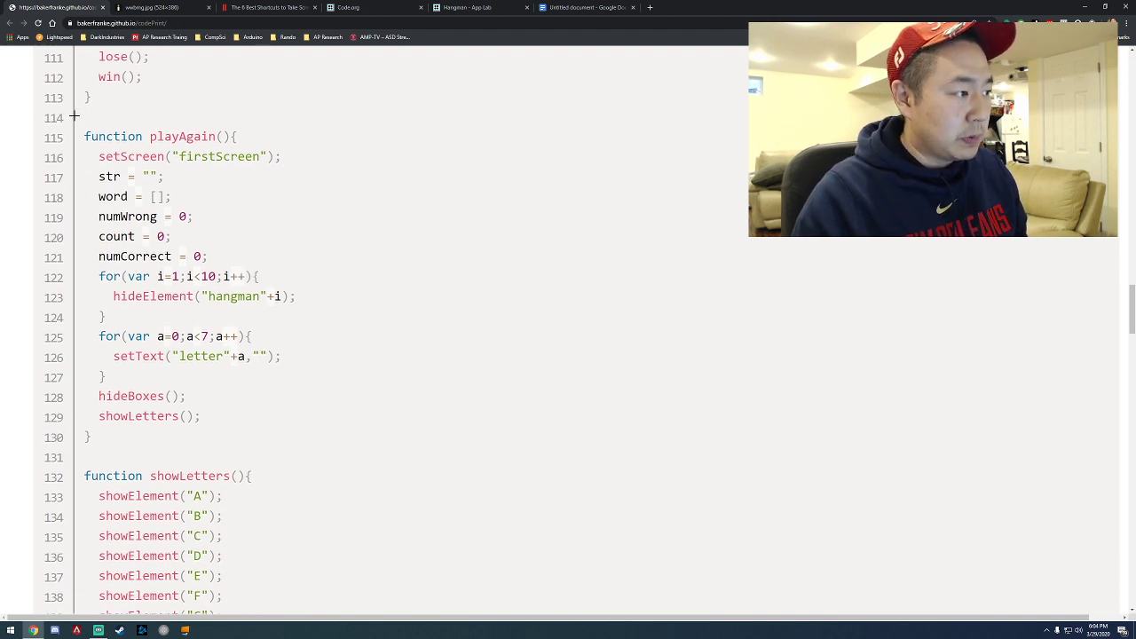
# Circle playAgain with an oval, snip it to the clipboard, and show the webmg.jpg tab.
pyautogui.moveTo(74, 113)
pyautogui.mouseDown()
pyautogui.moveTo(108, 399)
pyautogui.moveTo(147, 464)
pyautogui.moveTo(329, 459)
pyautogui.moveTo(301, 459)
pyautogui.moveTo(312, 456)
pyautogui.mouseUp()
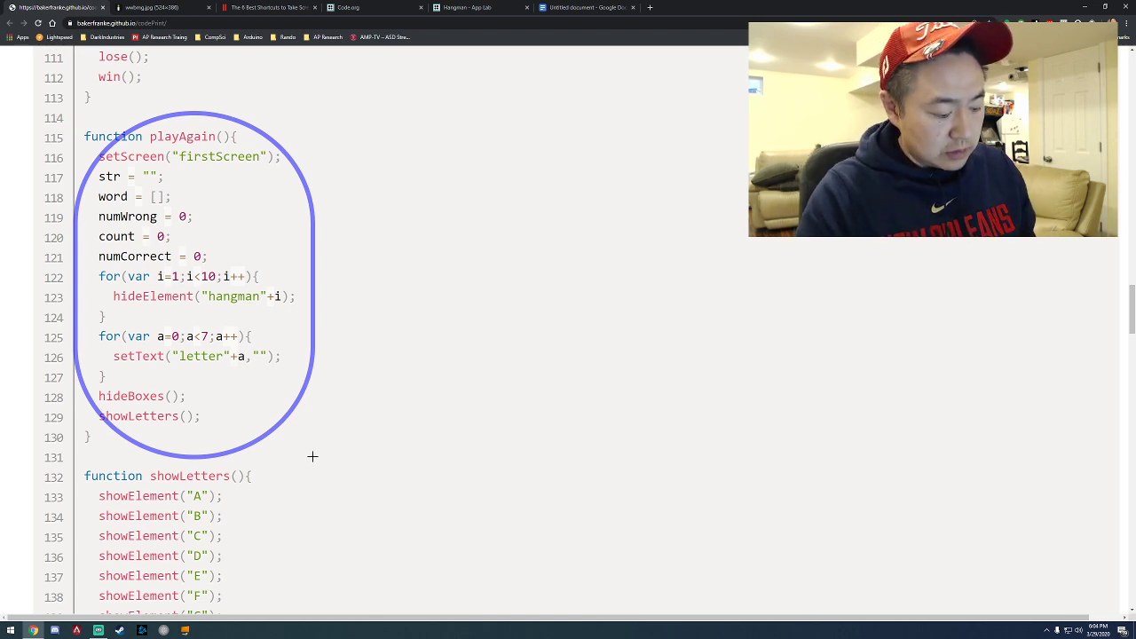
pyautogui.press('super+shift+s')
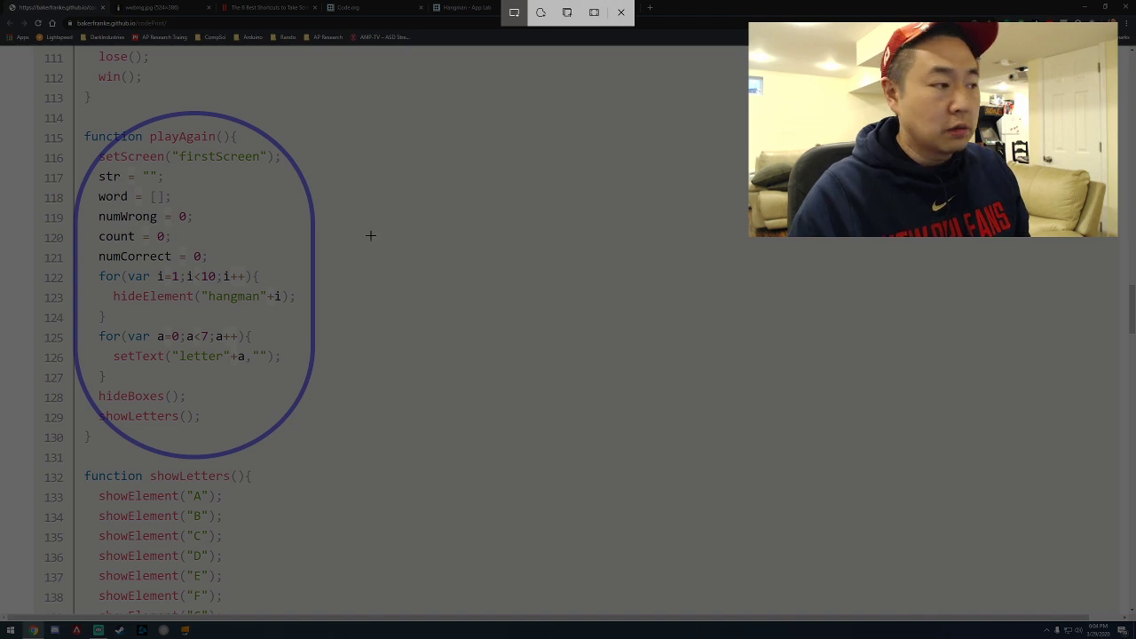
pyautogui.moveTo(35, 106); pyautogui.dragTo(332, 464)
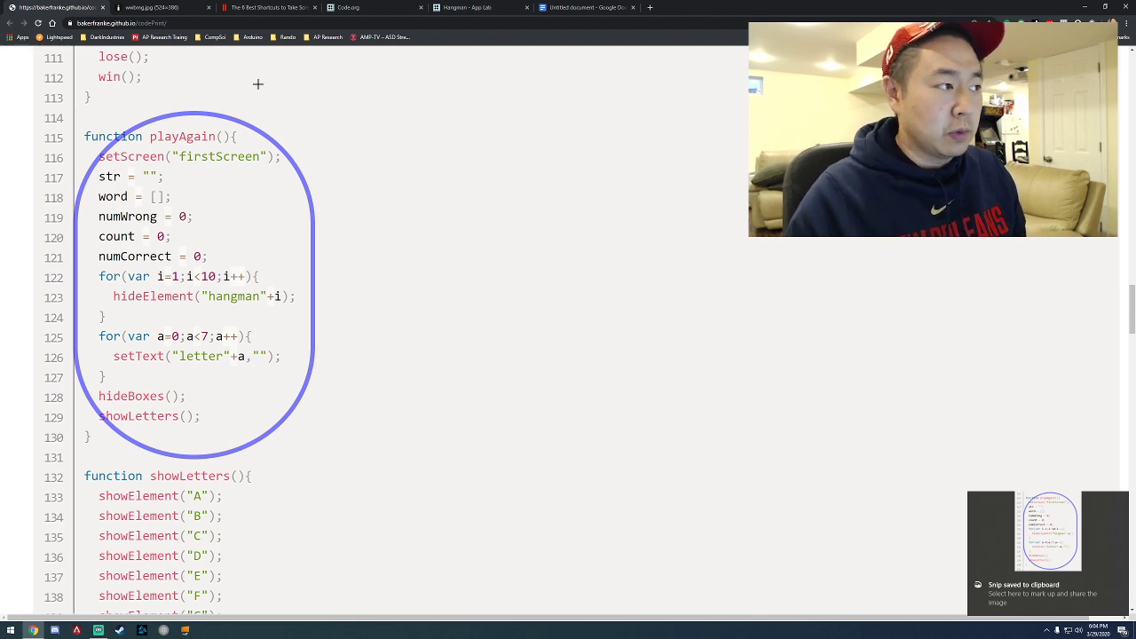
pyautogui.click(156, 7)
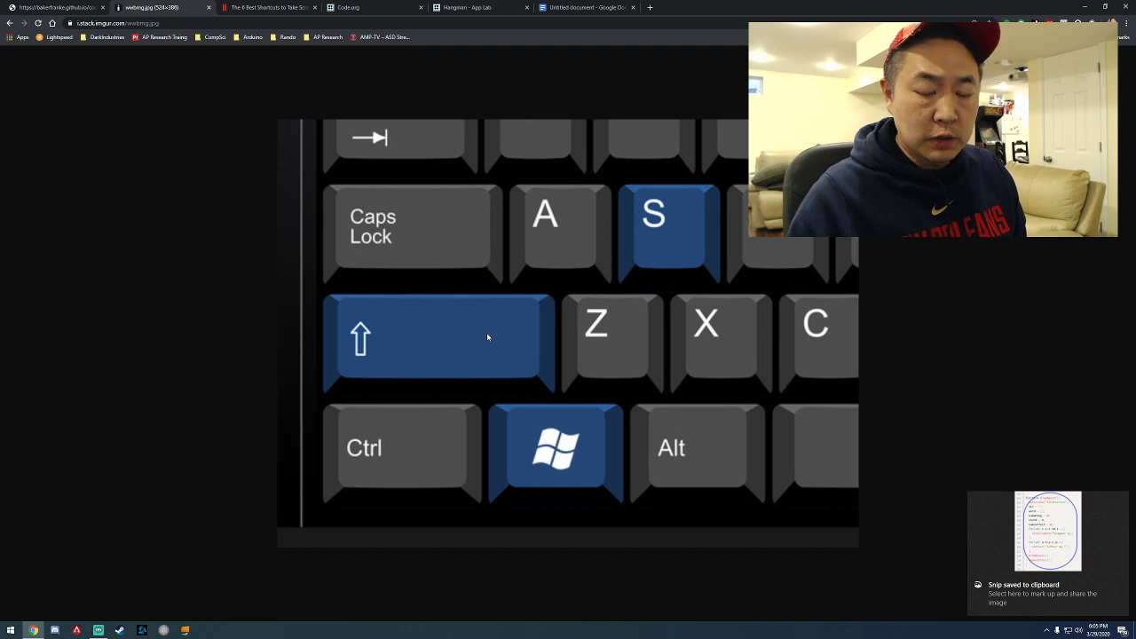
# Paste the circled playAgain snip below the 2c answer in the Google Doc and shrink it.
pyautogui.click(589, 8)
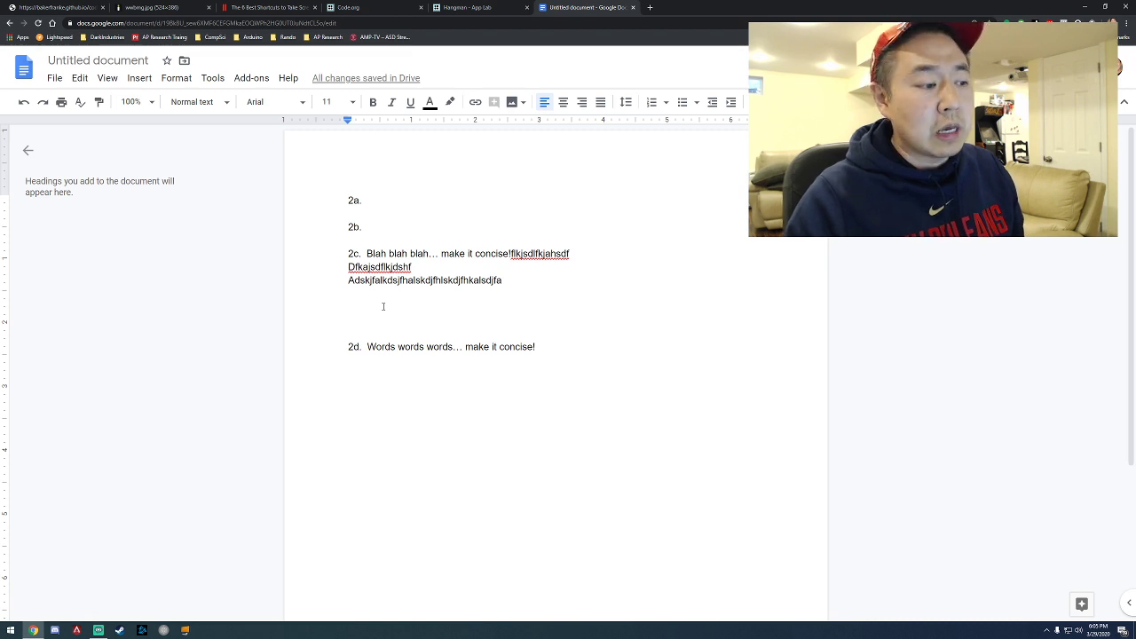
pyautogui.hotkey('ctrl', 'v')
pyautogui.scroll(1, 556, 364)
pyautogui.scroll(-2, 556, 364)
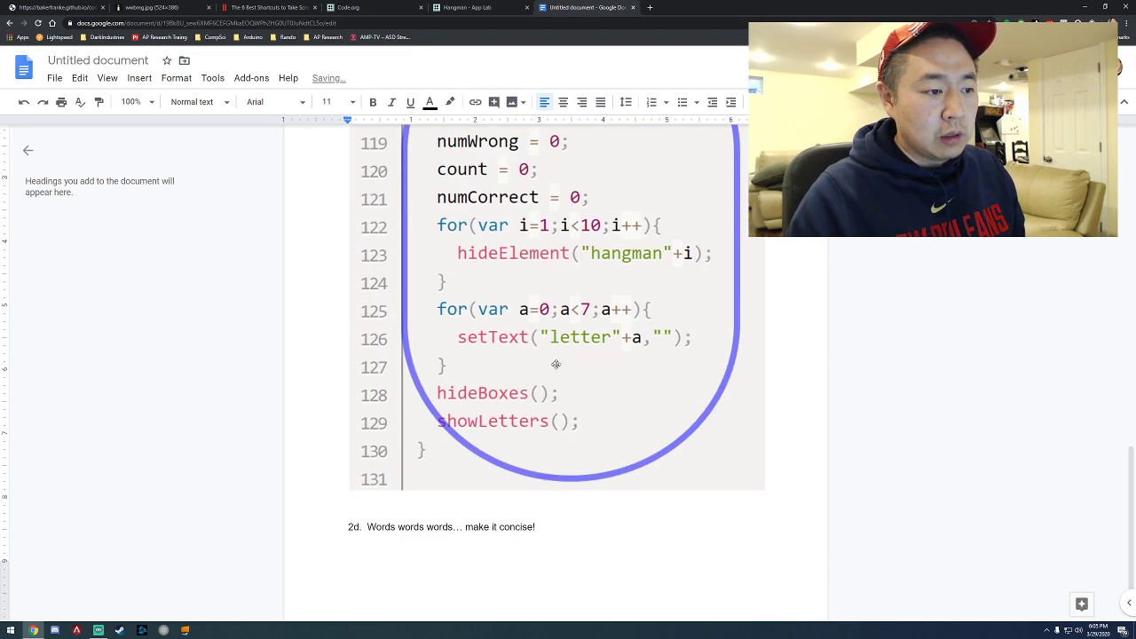
pyautogui.click(702, 465)
pyautogui.moveTo(764, 491); pyautogui.dragTo(538, 320)
pyautogui.scroll(2, 444, 355)
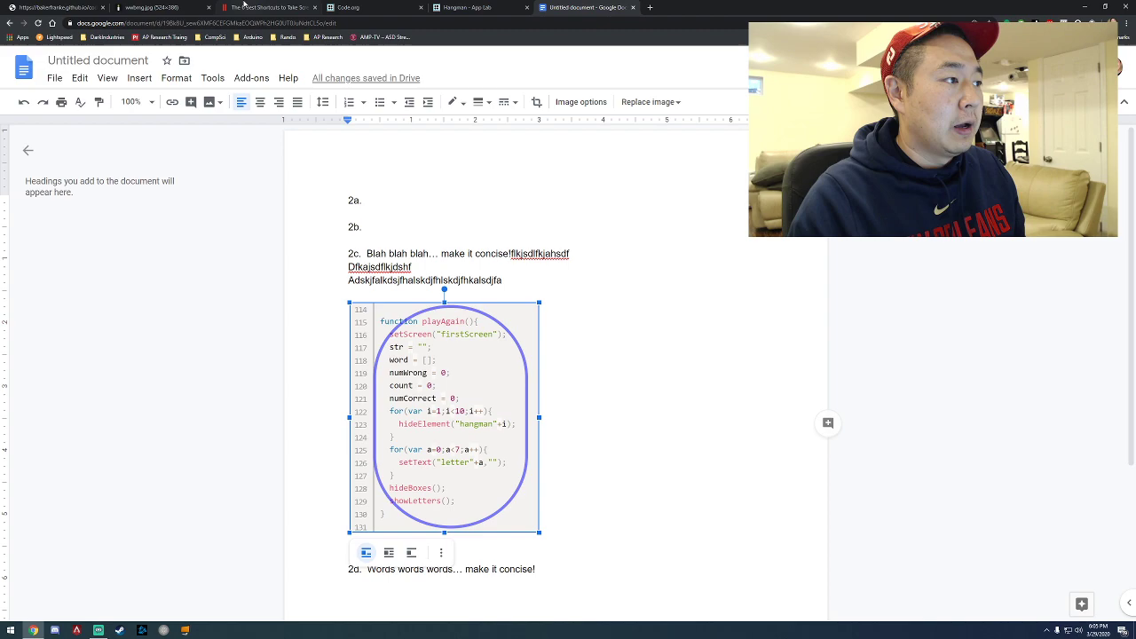
# Back on the CodePrint page, set the markup shape back to rectangle.
pyautogui.click(71, 7)
pyautogui.scroll(20, 432, 258)
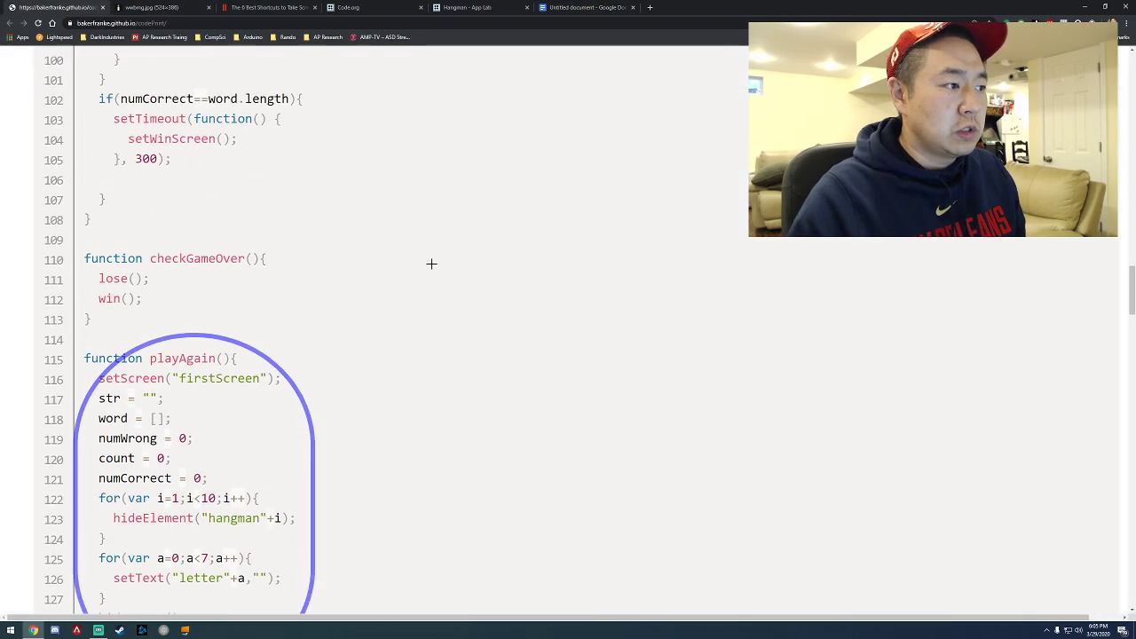
pyautogui.scroll(10, 432, 258)
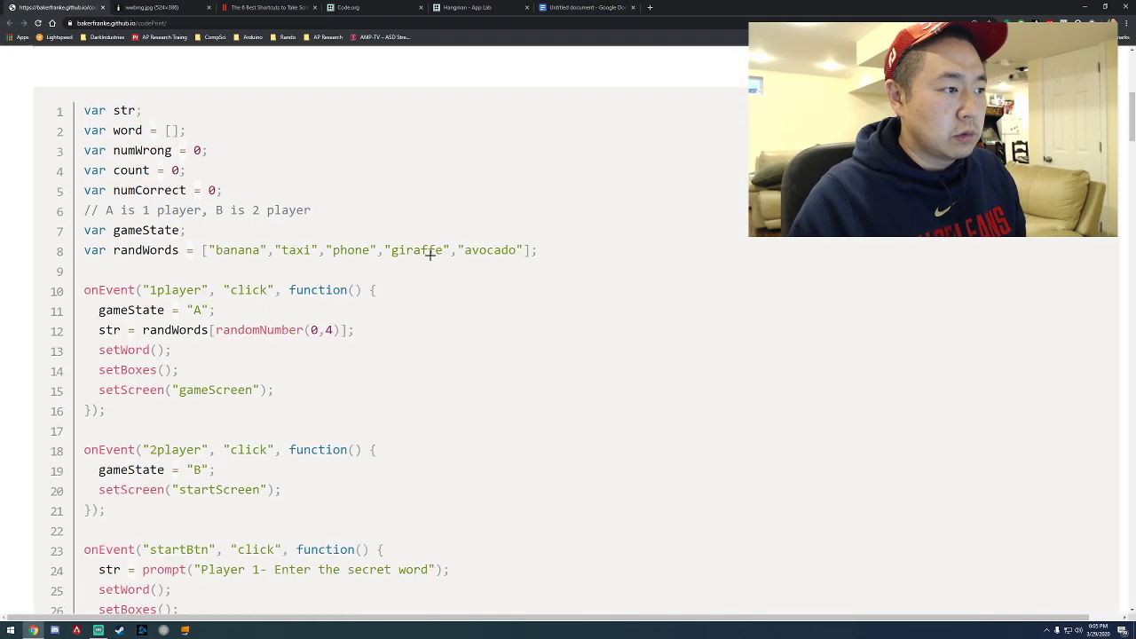
pyautogui.click(428, 419)
pyautogui.click(398, 436)
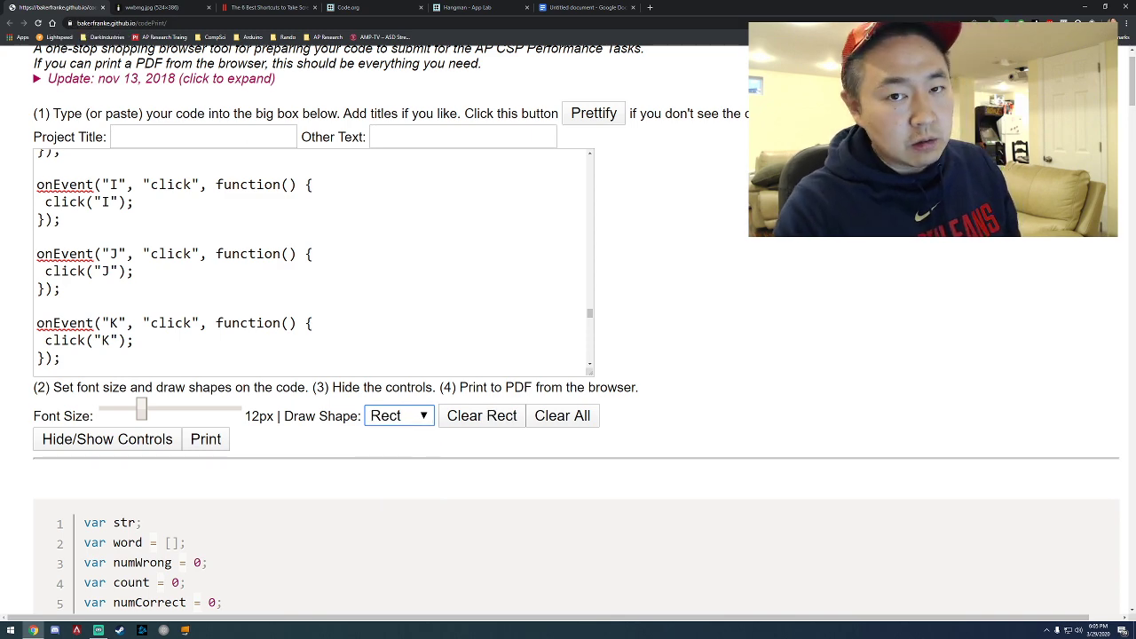
# Scroll down to the checkCorrect function on lines 63–71.
pyautogui.scroll(-3, 350, 266)
pyautogui.scroll(-1, 687, 318)
pyautogui.scroll(-7, 688, 318)
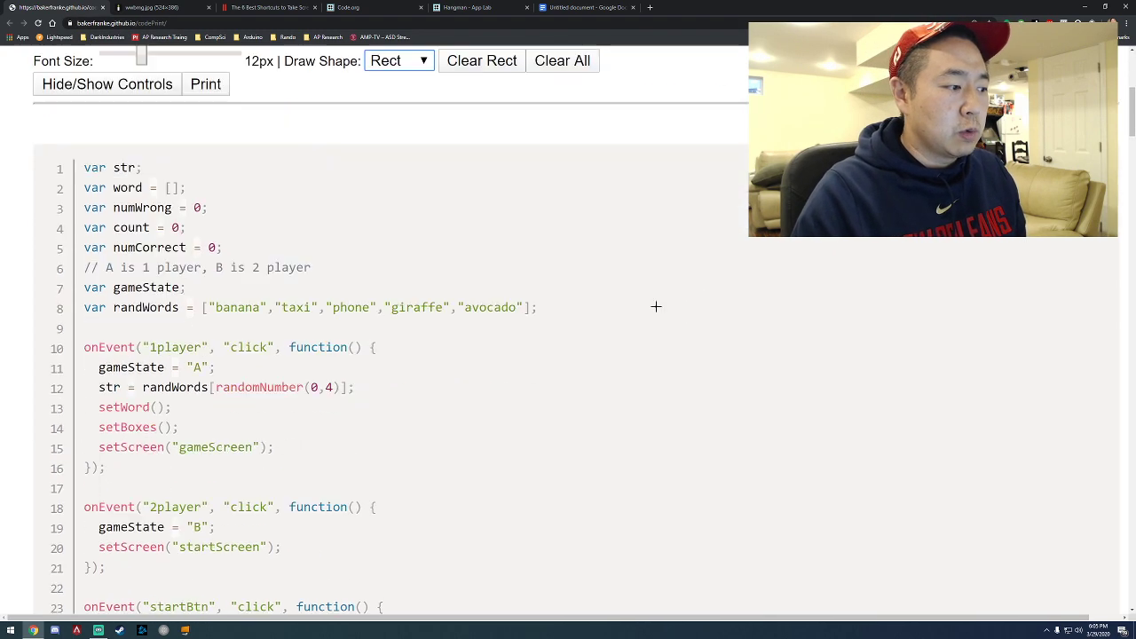
pyautogui.scroll(-4, 409, 258)
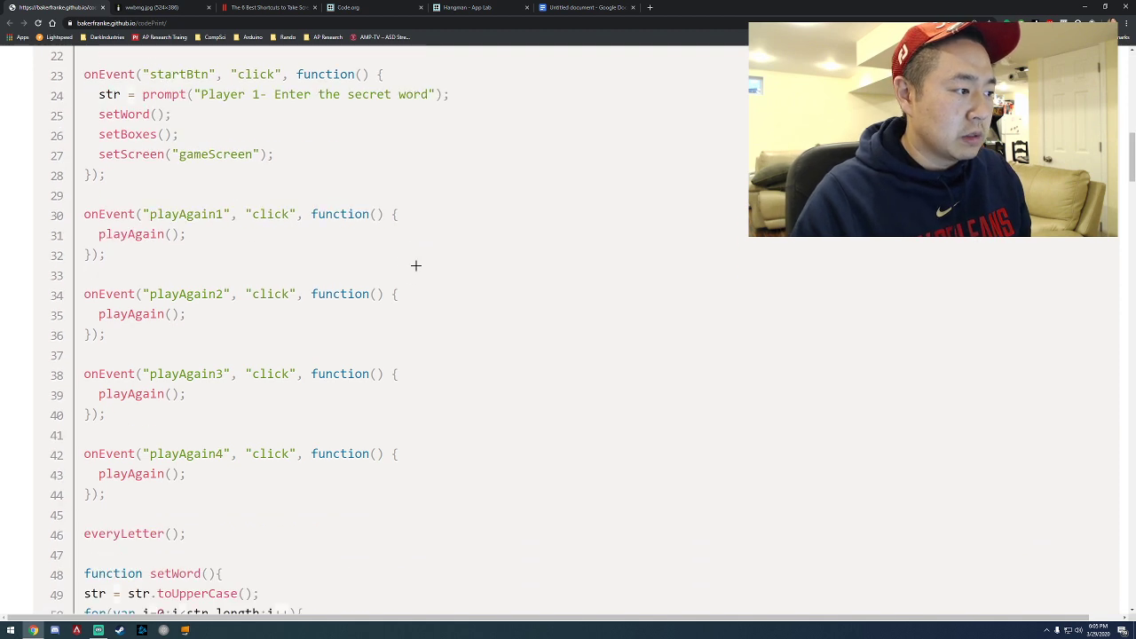
pyautogui.scroll(-3, 413, 265)
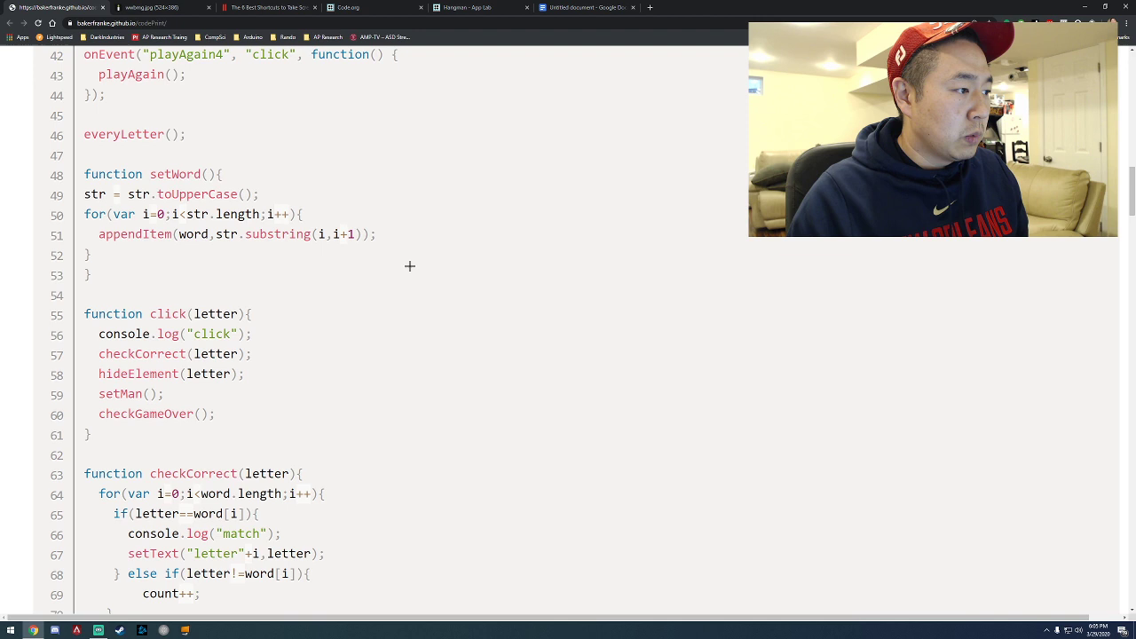
pyautogui.scroll(-3, 405, 265)
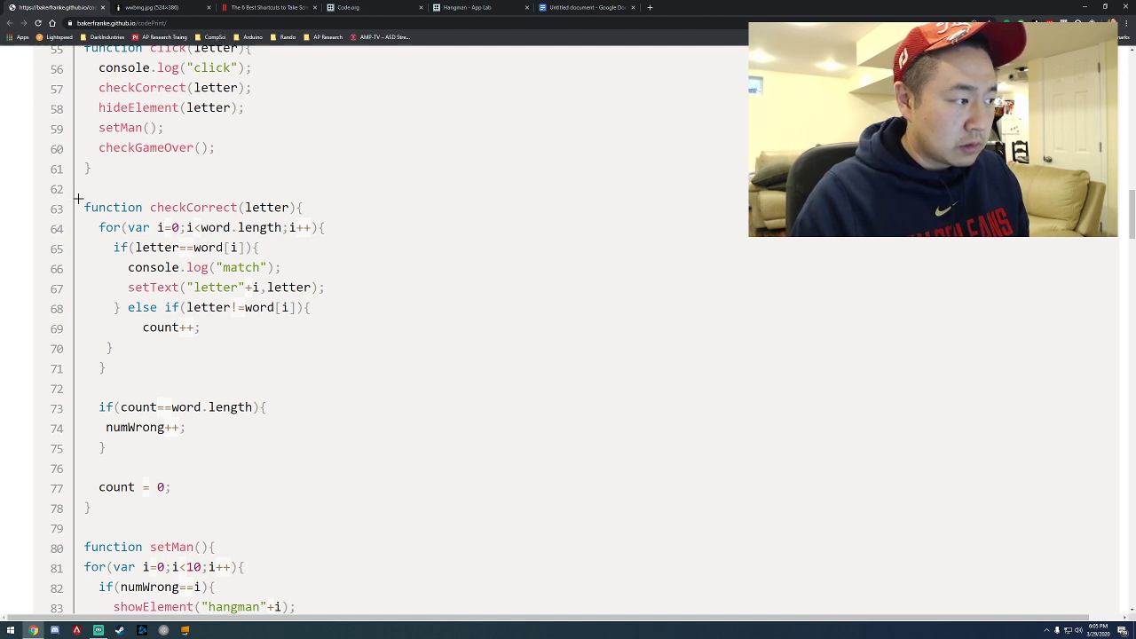
# Box checkCorrect (lines 63–71) in red and snip the boxed code to the clipboard.
pyautogui.moveTo(78, 199); pyautogui.dragTo(343, 379)
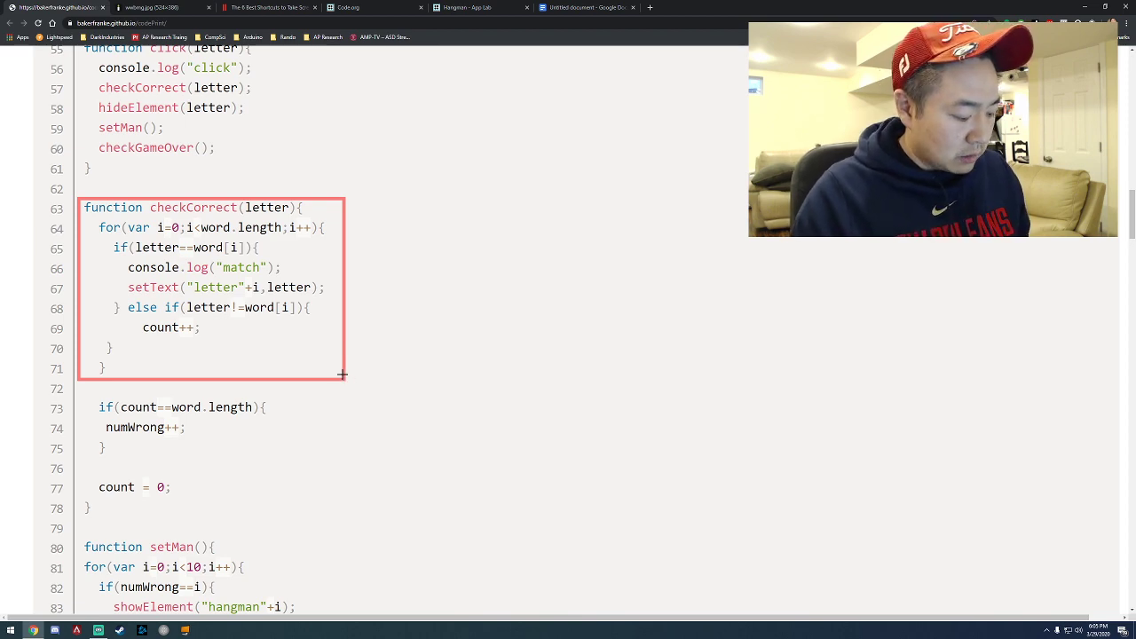
pyautogui.press('super+shift+s')
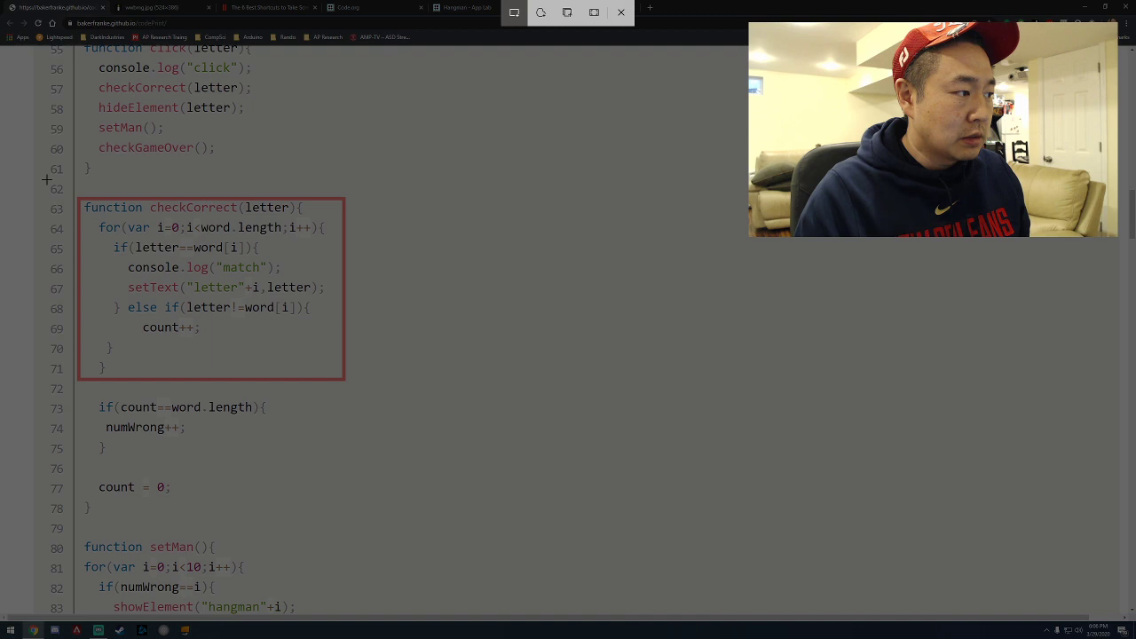
pyautogui.moveTo(47, 180); pyautogui.dragTo(371, 398)
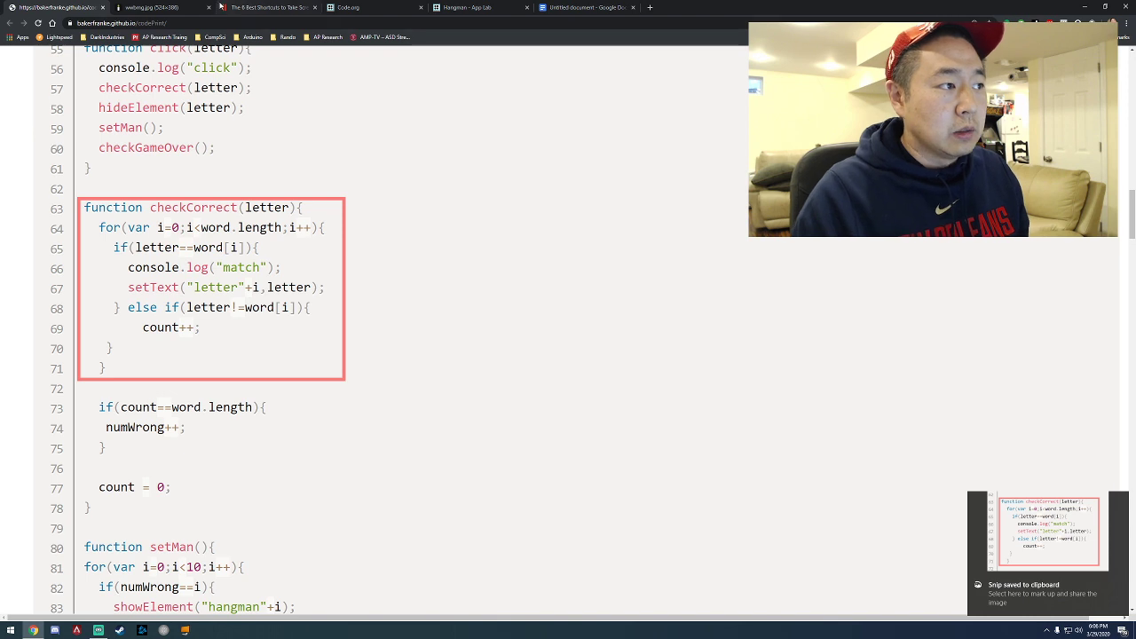
pyautogui.click(258, 7)
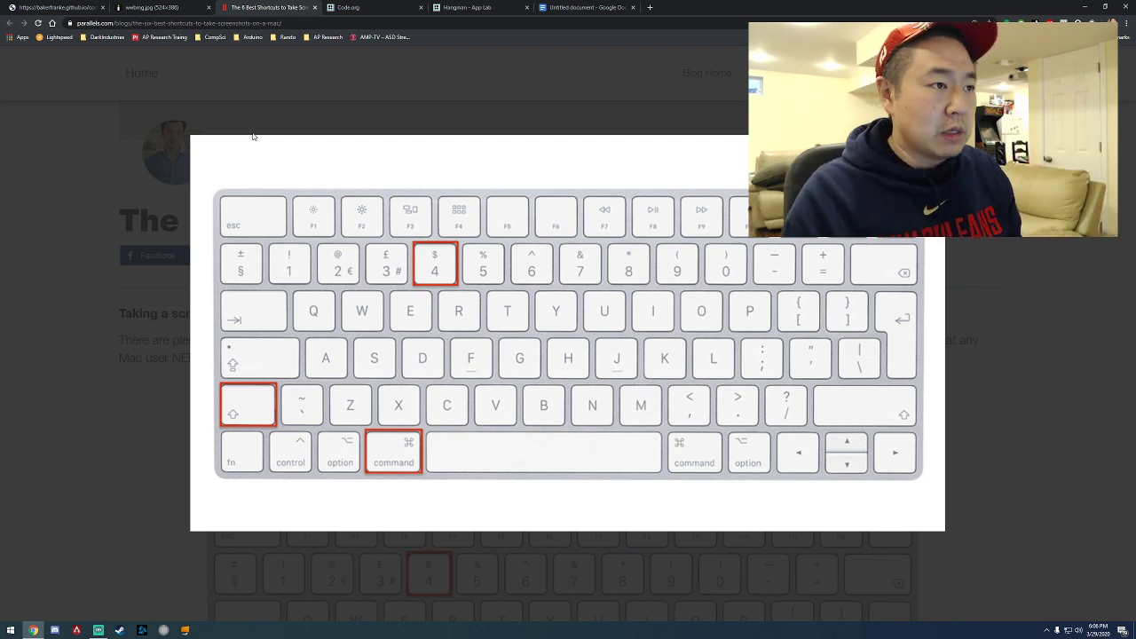
pyautogui.click(73, 7)
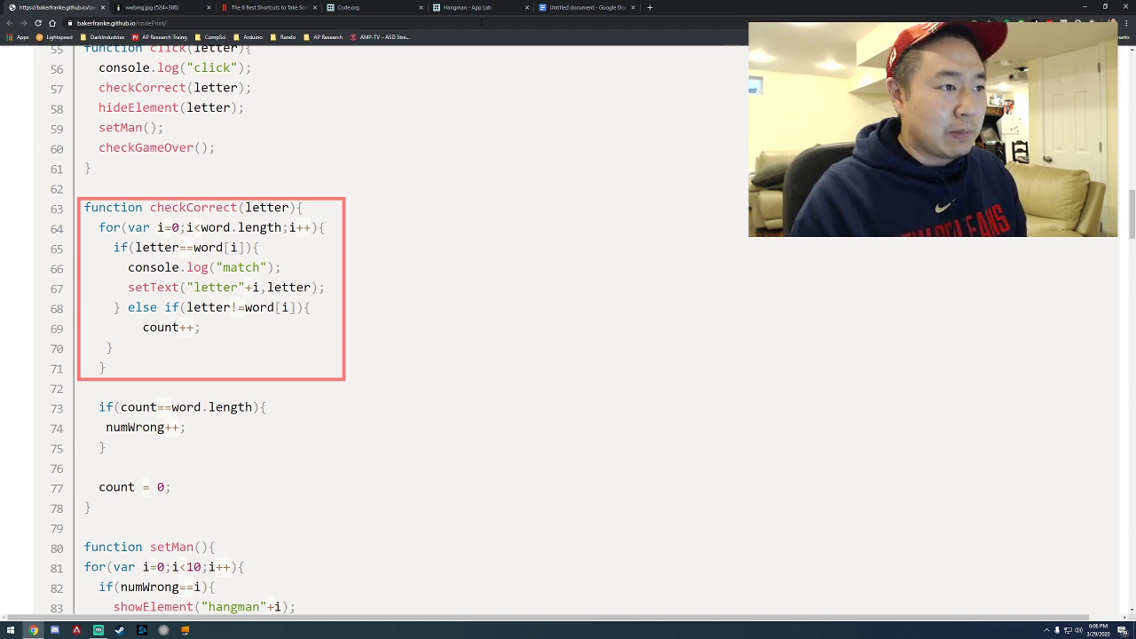
# Paste the boxed checkCorrect snip on a new line below 2d and shrink it.
pyautogui.click(591, 8)
pyautogui.scroll(-3, 577, 234)
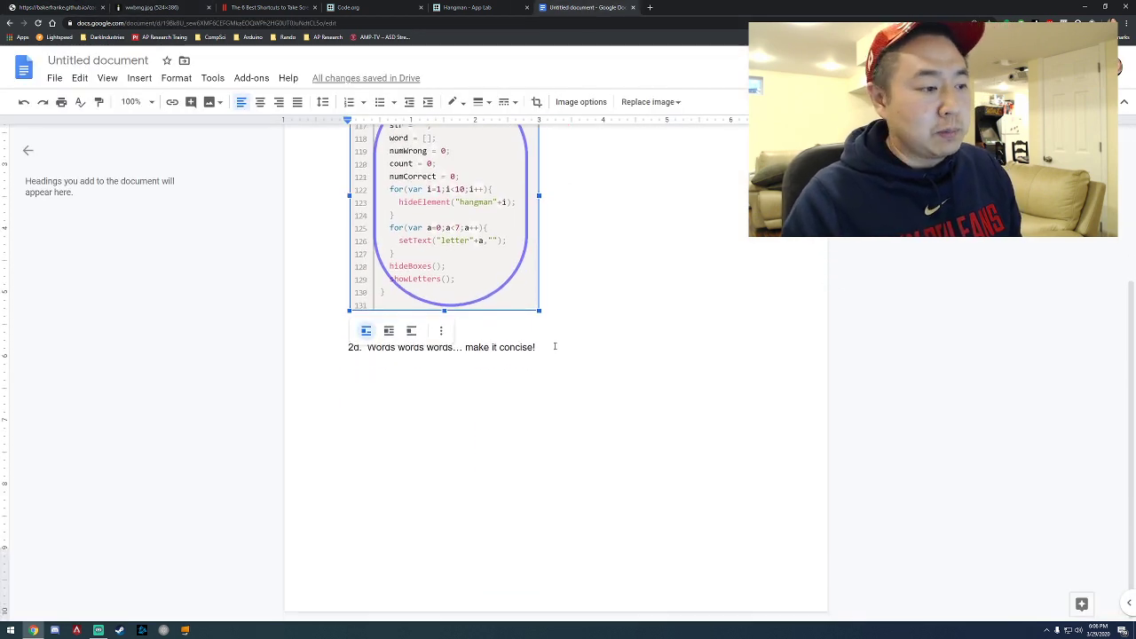
pyautogui.click(566, 374)
pyautogui.press('Return')
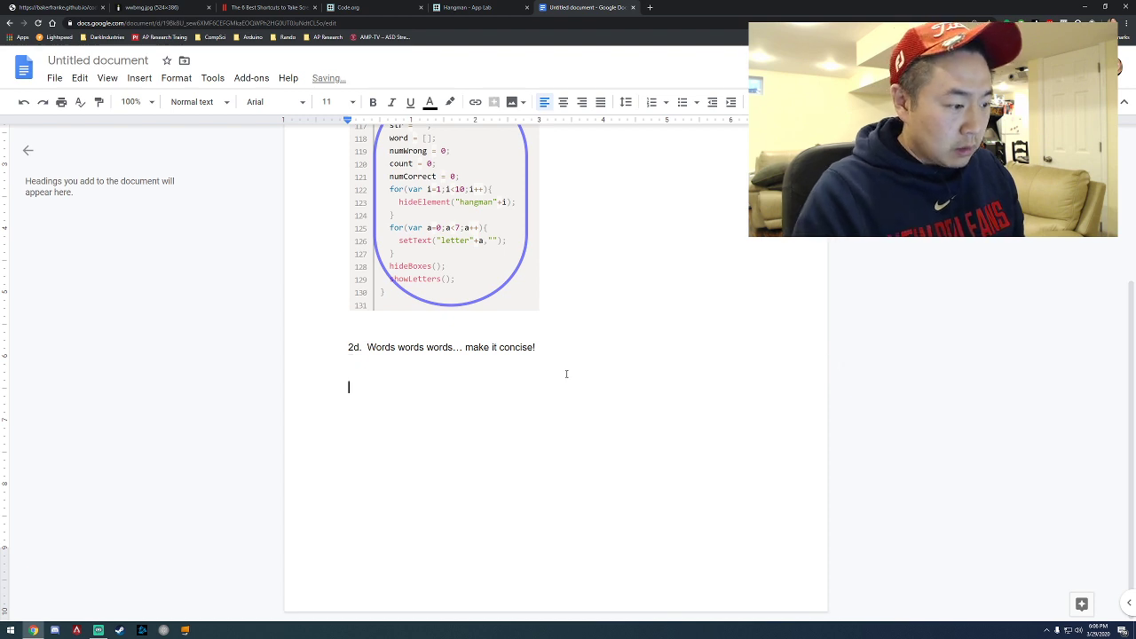
pyautogui.hotkey('ctrl', 'v')
pyautogui.click(765, 578)
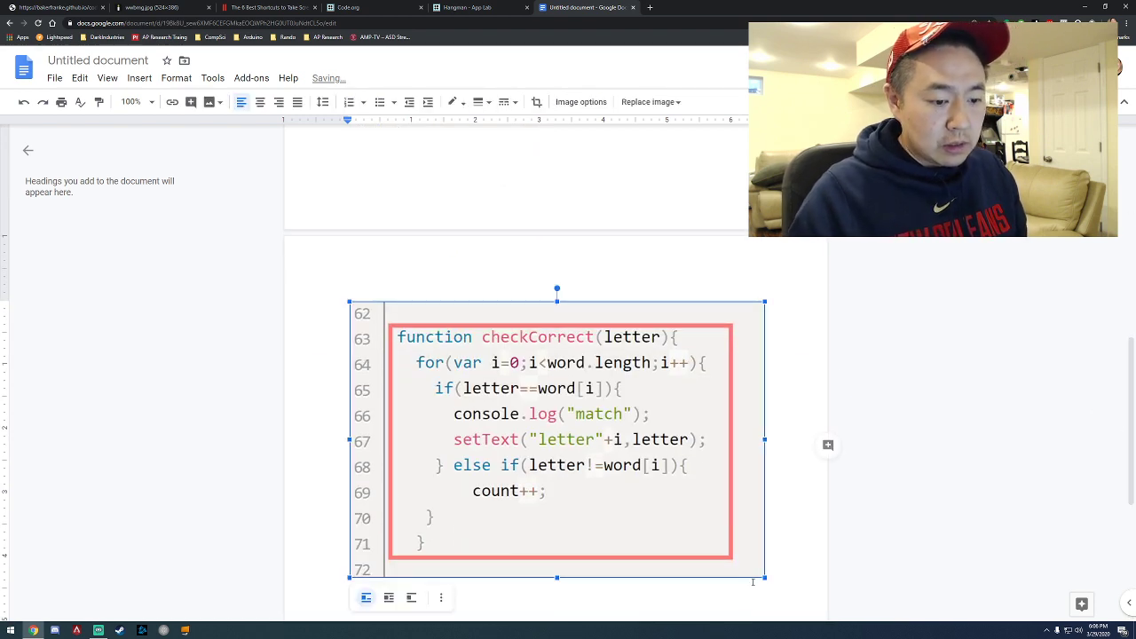
pyautogui.moveTo(765, 578); pyautogui.dragTo(592, 460)
pyautogui.scroll(2, 546, 312)
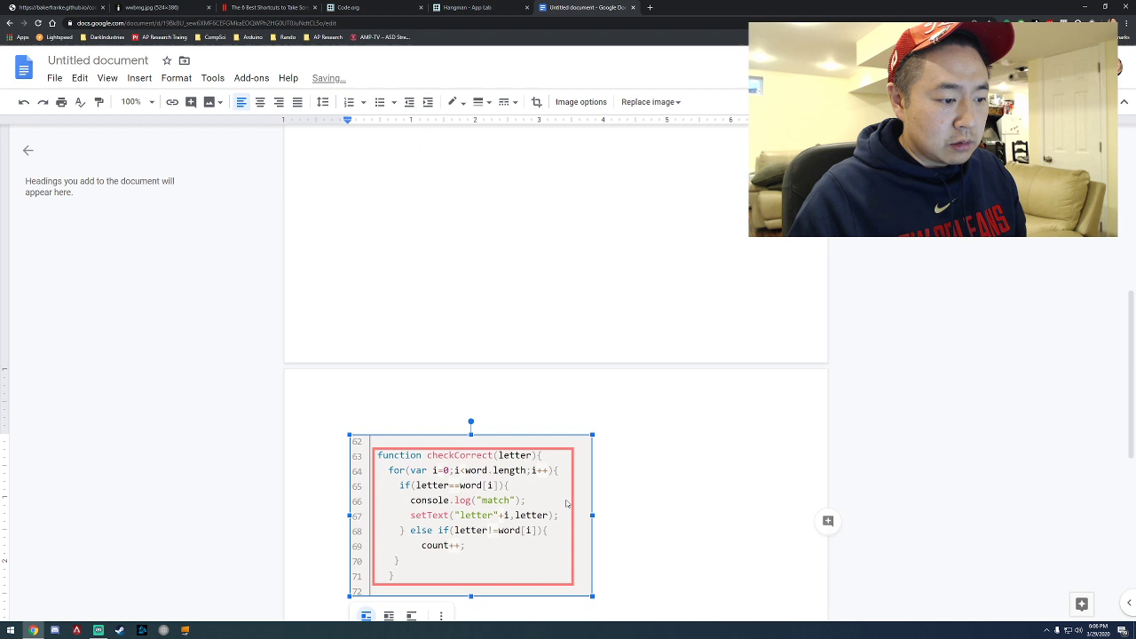
pyautogui.scroll(-3, 546, 312)
pyautogui.click(702, 319)
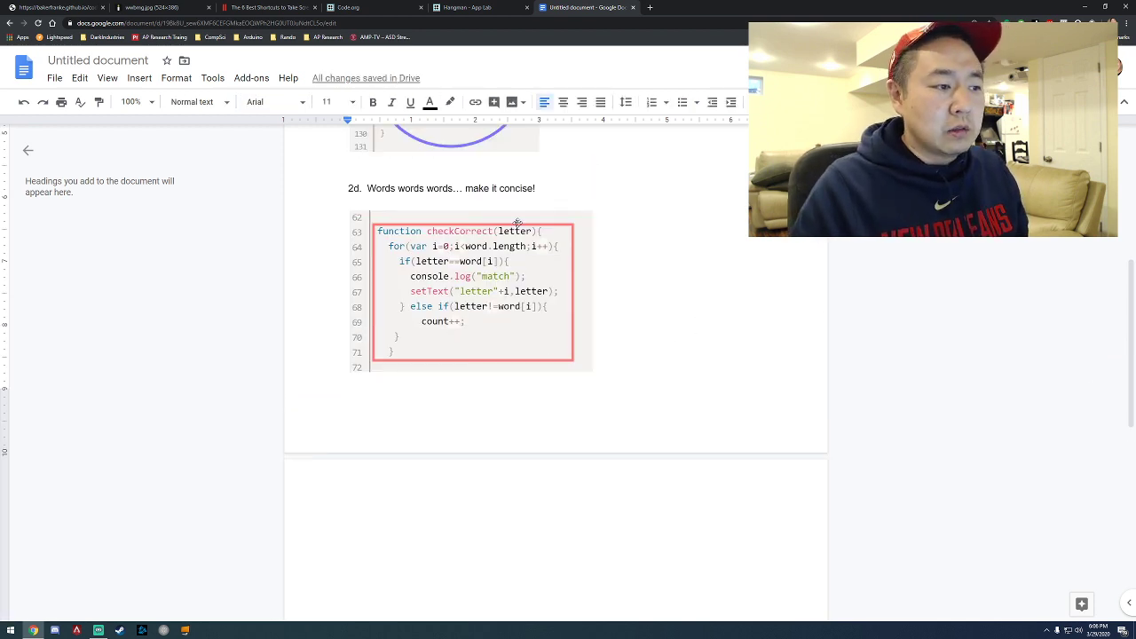
# Add placeholder answer text 'f;laskdjf;lkasdj;flasdf' on a new line under the 2d prompt.
pyautogui.click(550, 186)
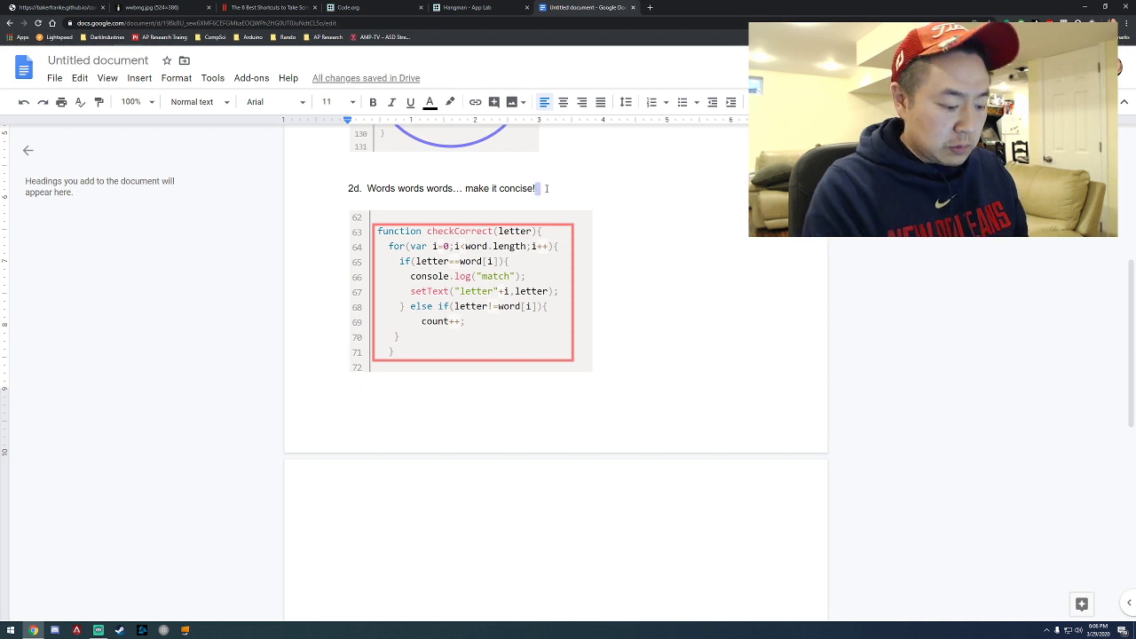
pyautogui.press('Return')
pyautogui.write('f;laskdjf;lkasdj;flasdfsdfa')
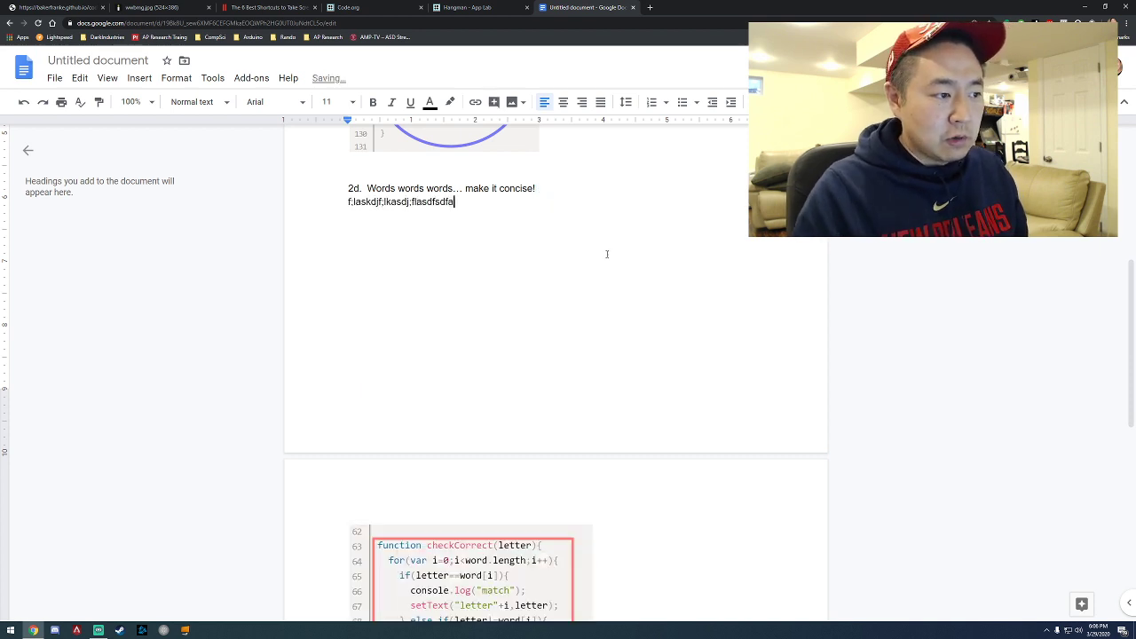
pyautogui.scroll(4, 607, 254)
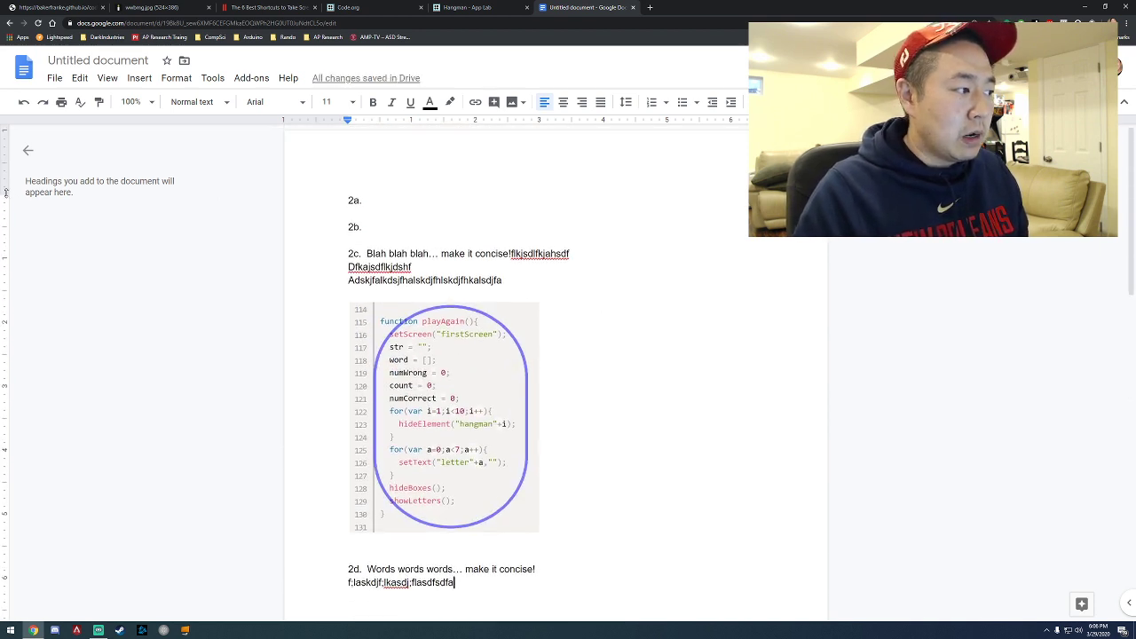
pyautogui.scroll(-1, 89, 204)
pyautogui.scroll(-2, 116, 411)
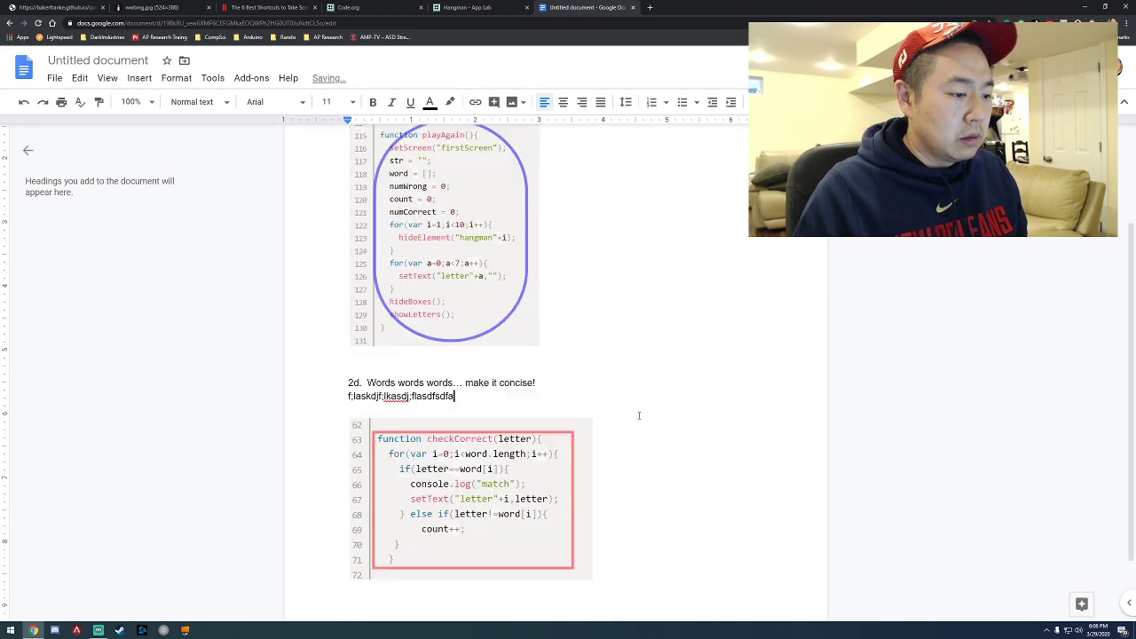
pyautogui.moveTo(6, 556); pyautogui.dragTo(6, 579)
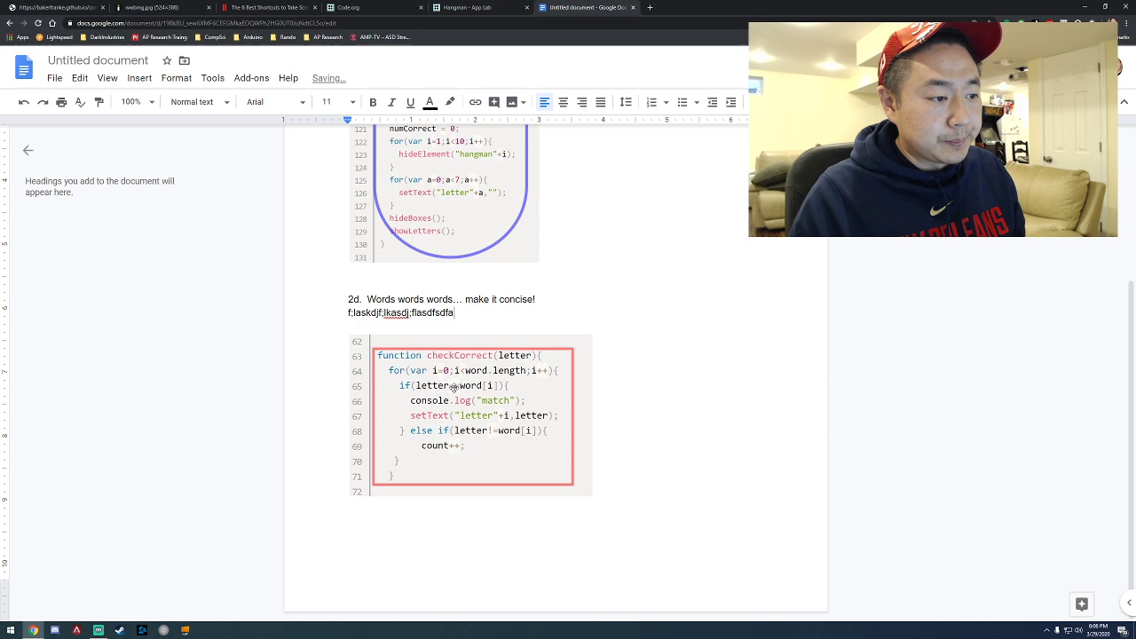
pyautogui.scroll(2, 453, 384)
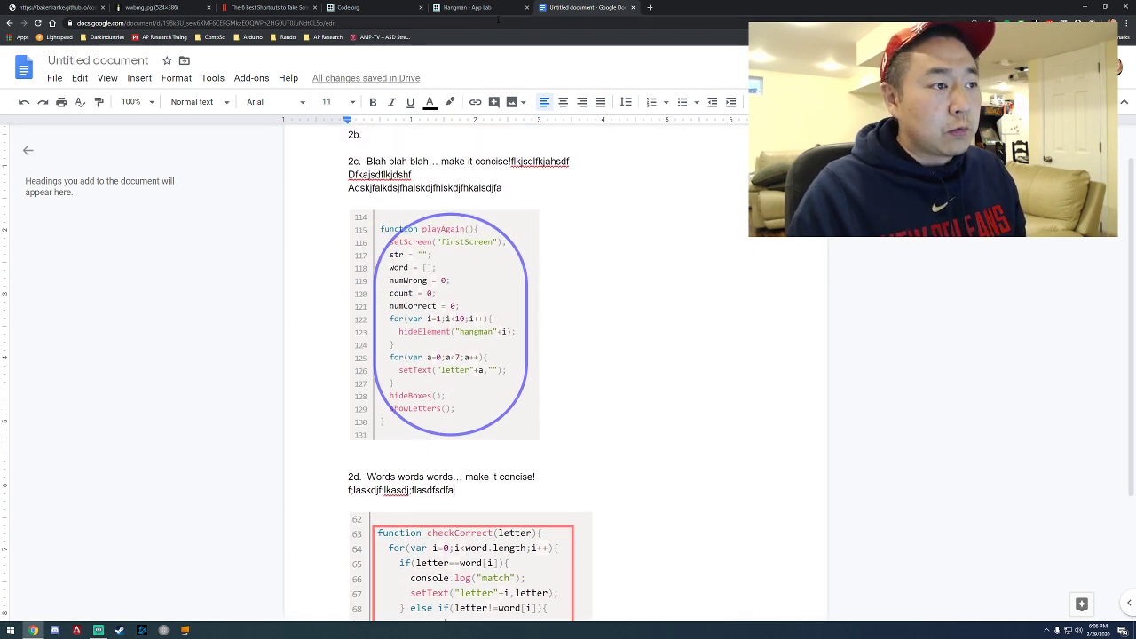
# Return to the marked-up code page and hide its editing controls for printing.
pyautogui.click(58, 7)
pyautogui.scroll(15, 309, 213)
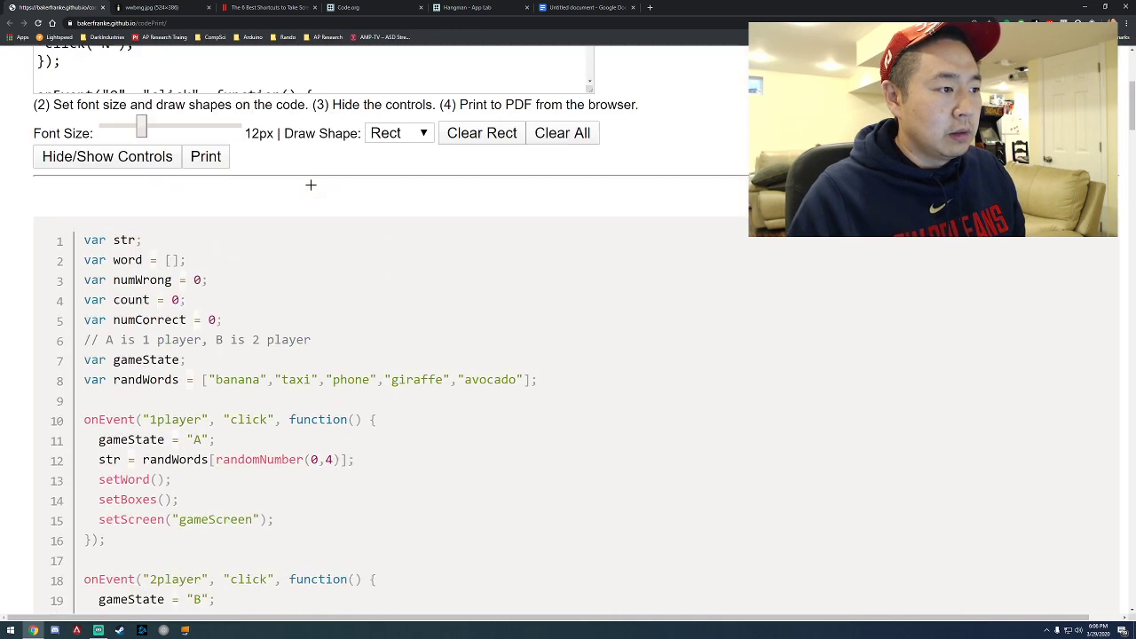
pyautogui.scroll(-4, 343, 188)
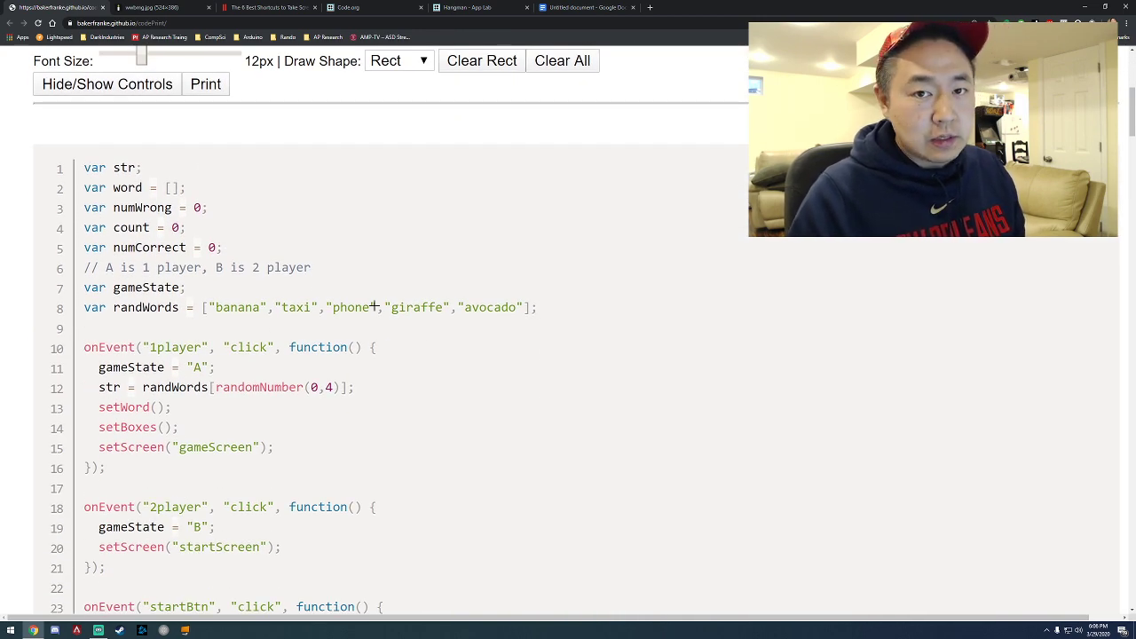
pyautogui.scroll(2, 494, 262)
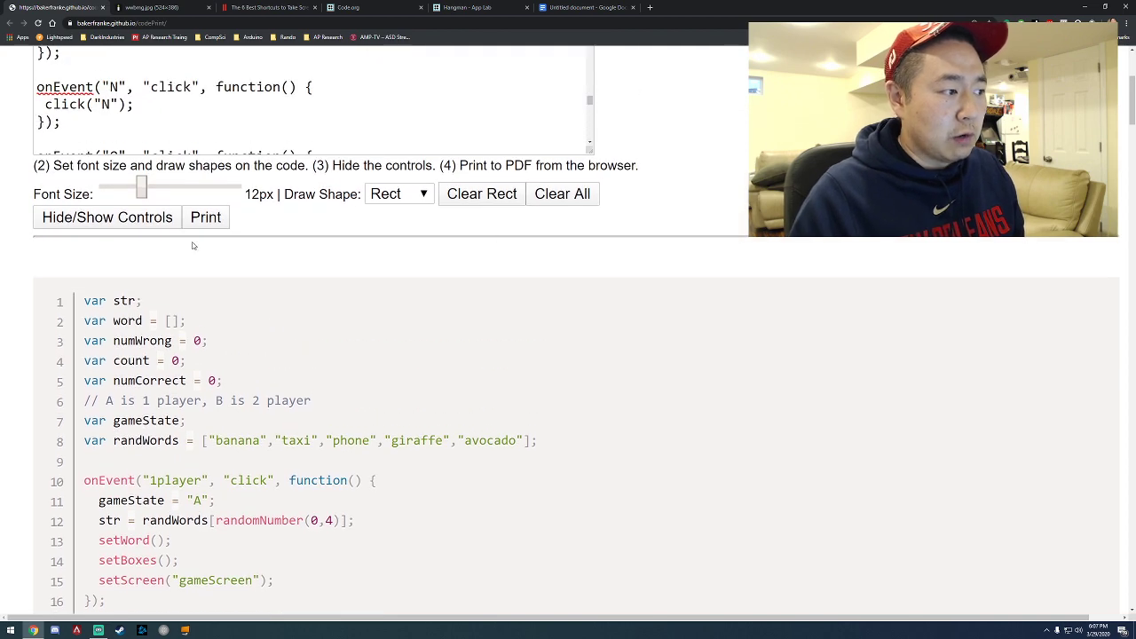
pyautogui.click(182, 222)
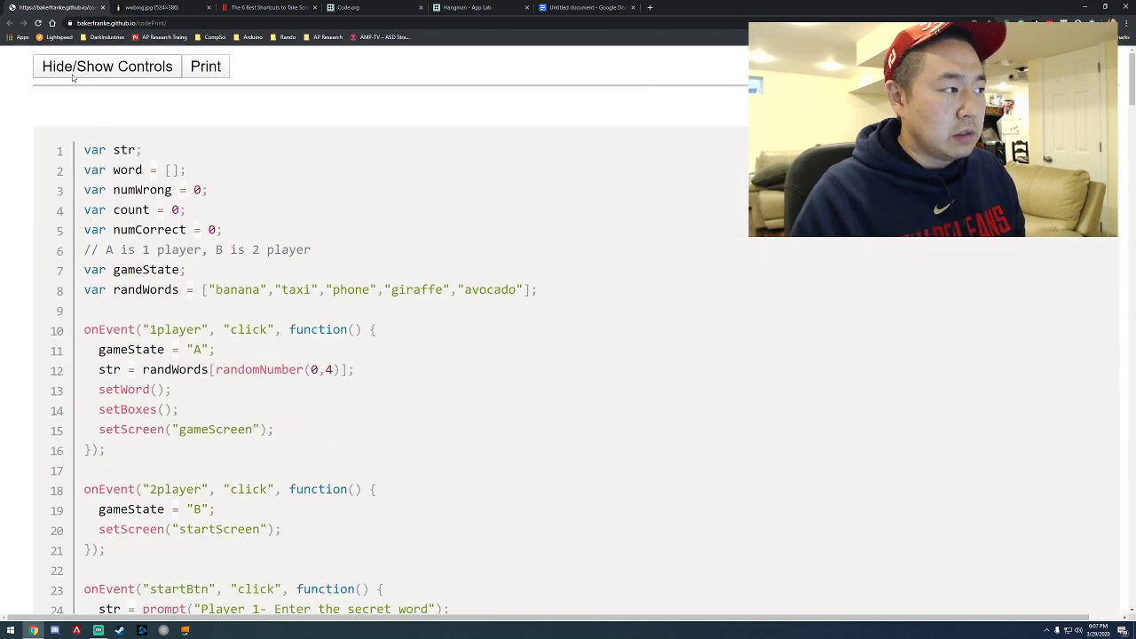
pyautogui.click(112, 71)
pyautogui.scroll(-2, 89, 355)
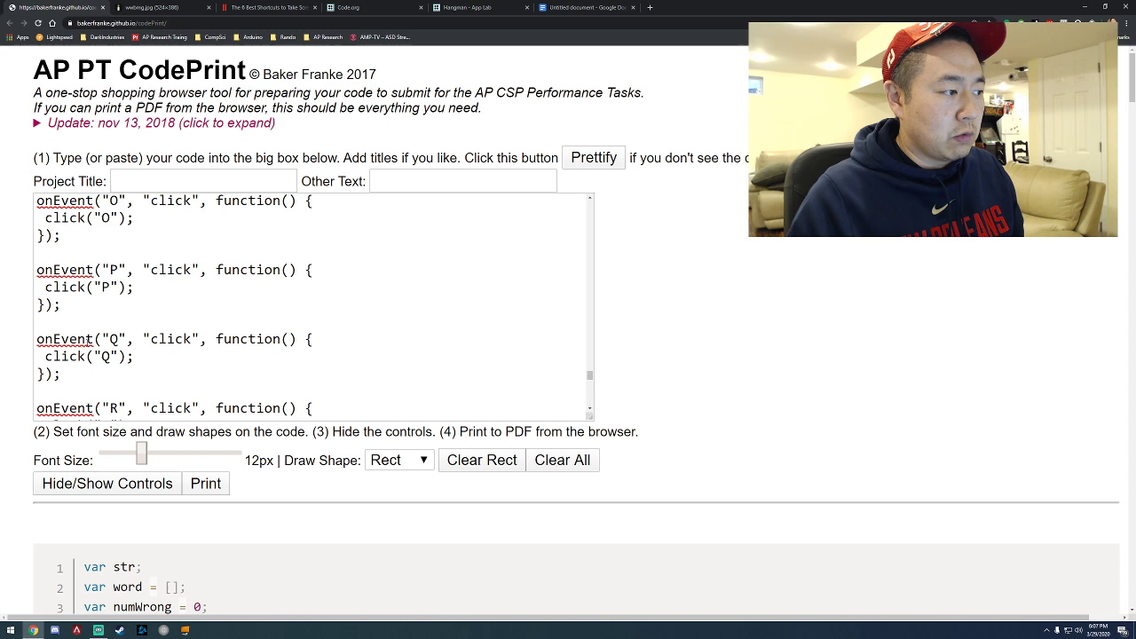
pyautogui.click(82, 485)
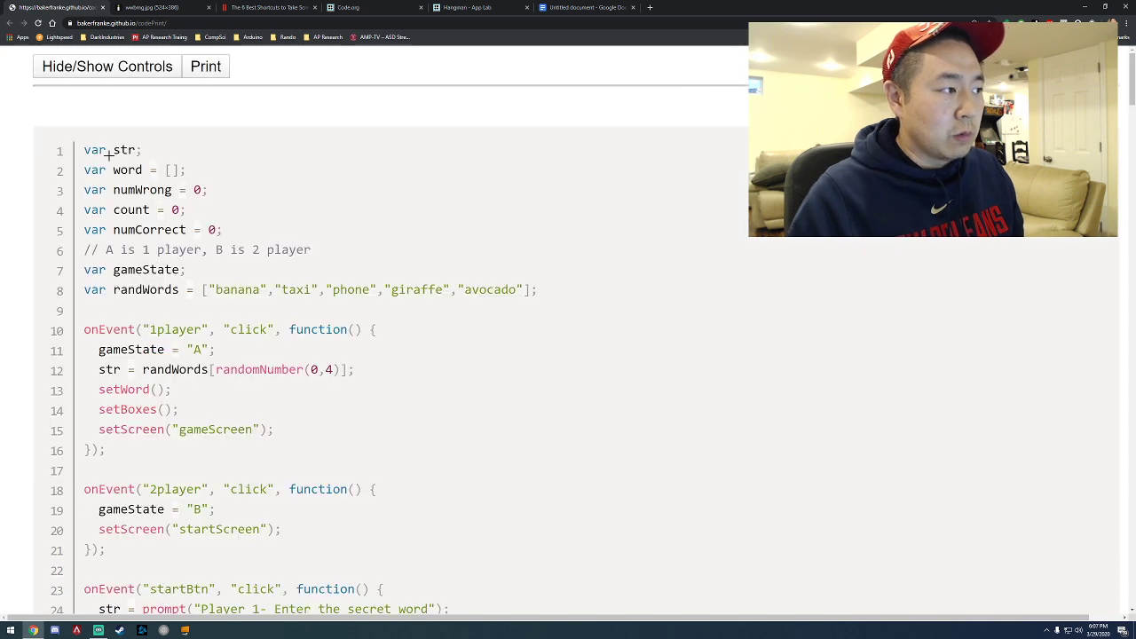
# Print the marked-up listing with Save as PDF as the destination.
pyautogui.click(207, 71)
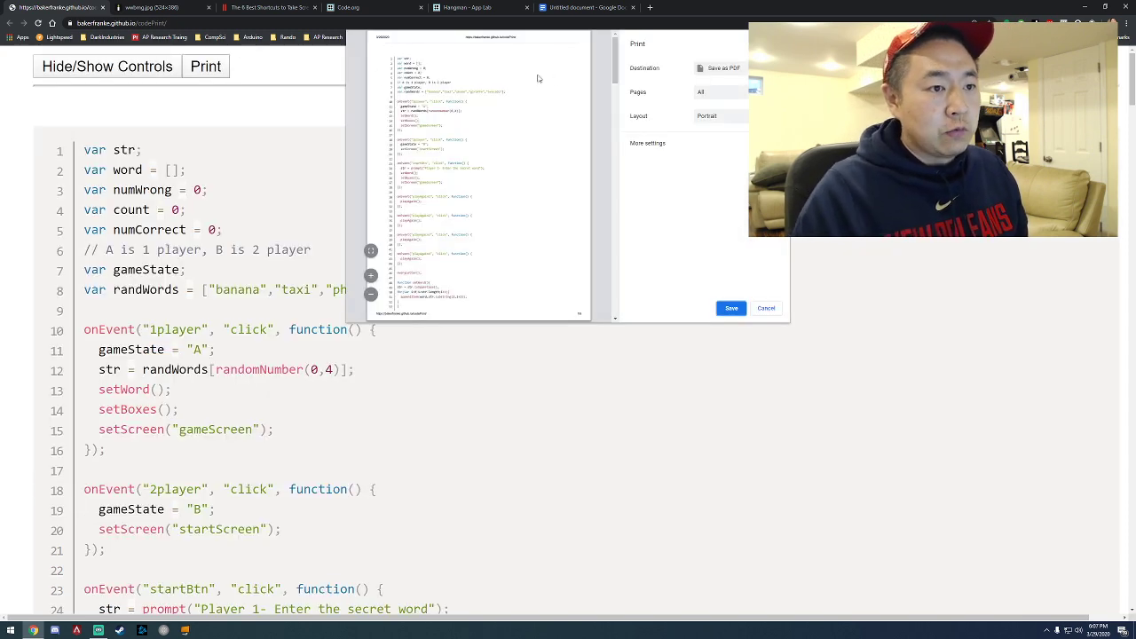
pyautogui.click(723, 67)
pyautogui.click(721, 82)
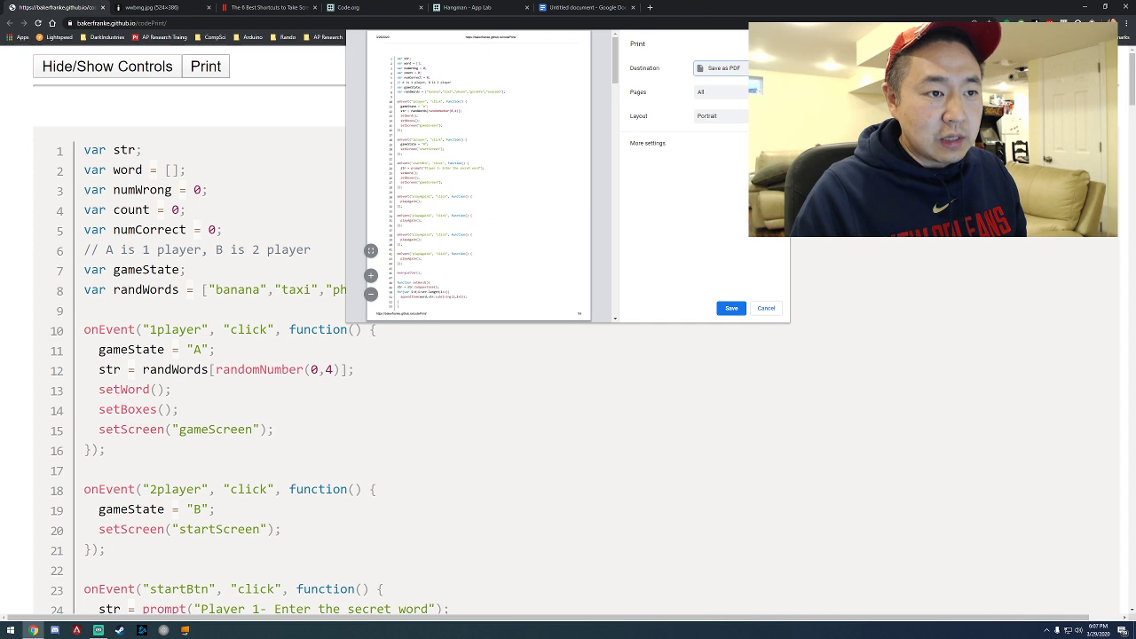
pyautogui.click(726, 69)
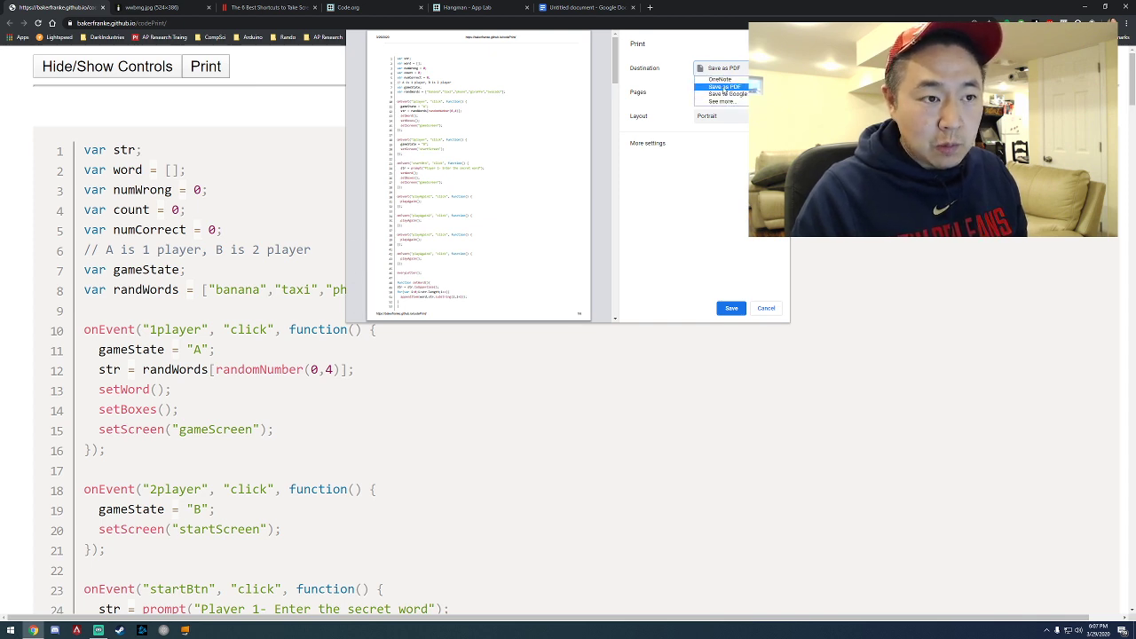
pyautogui.click(724, 87)
pyautogui.click(731, 76)
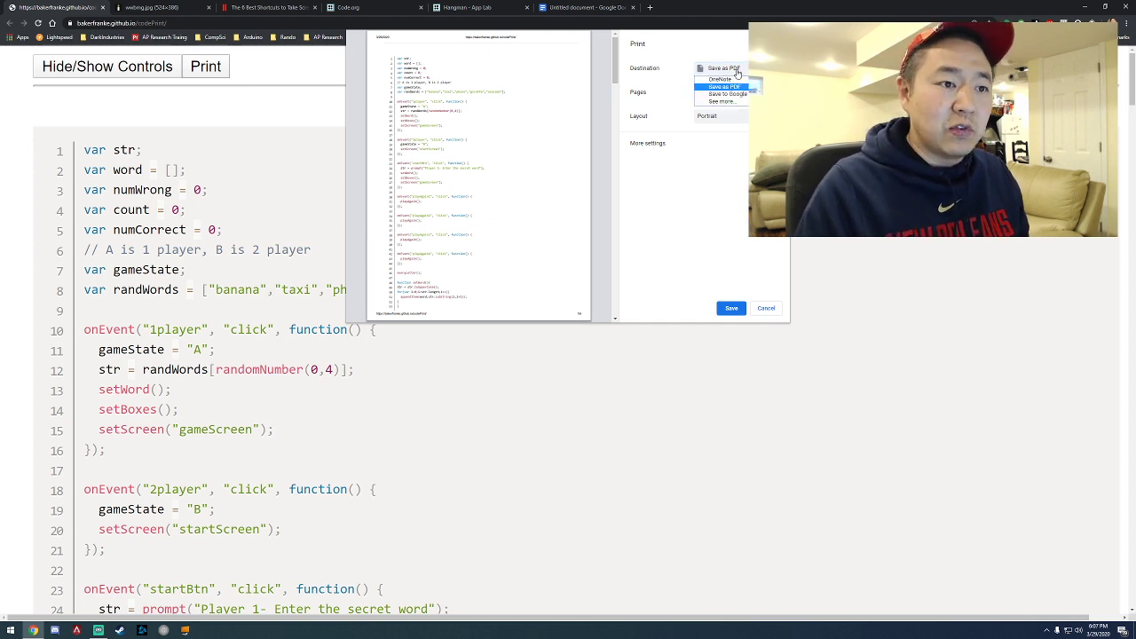
pyautogui.click(737, 90)
pyautogui.click(732, 308)
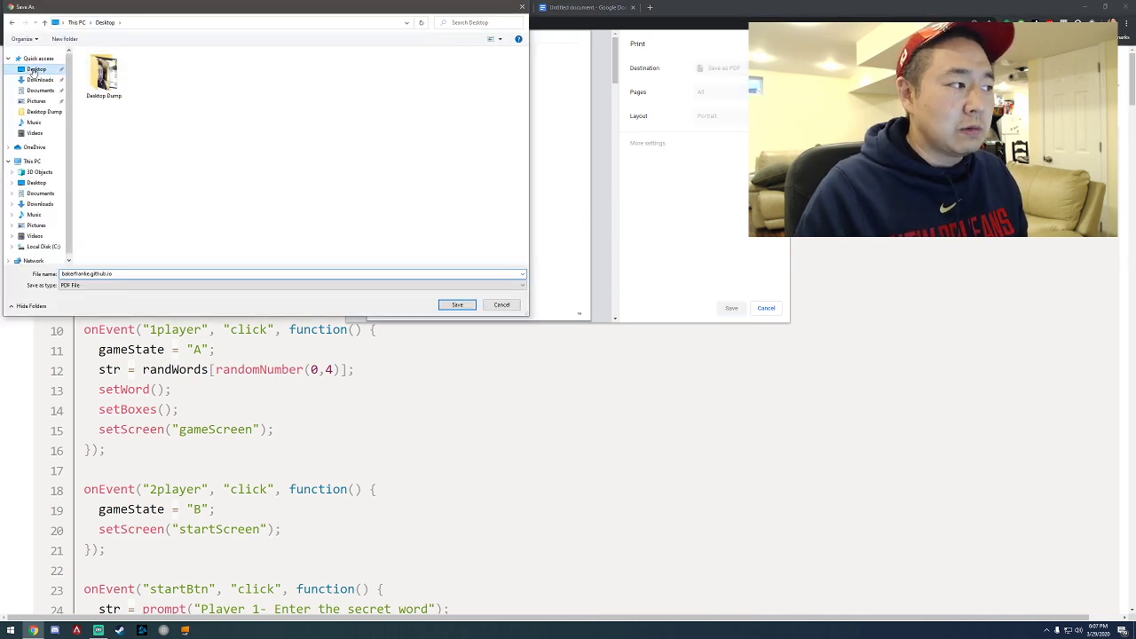
# Name the PDF fullcode and save it to the Desktop.
pyautogui.click(134, 274)
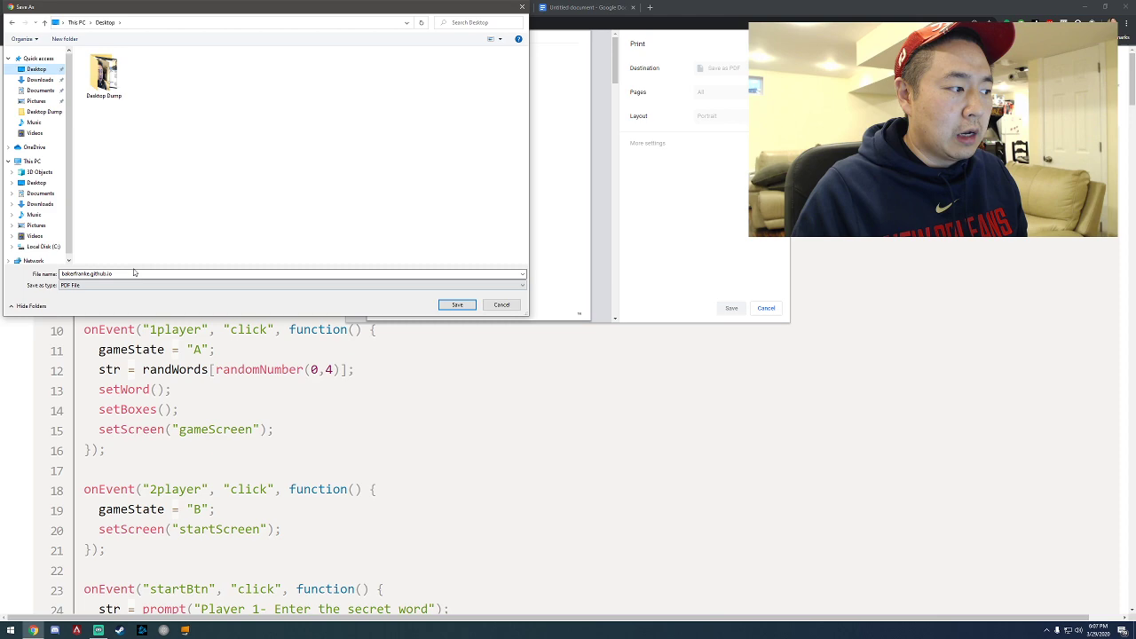
pyautogui.hotkey('ctrl', 'a')
pyautogui.write('fu')
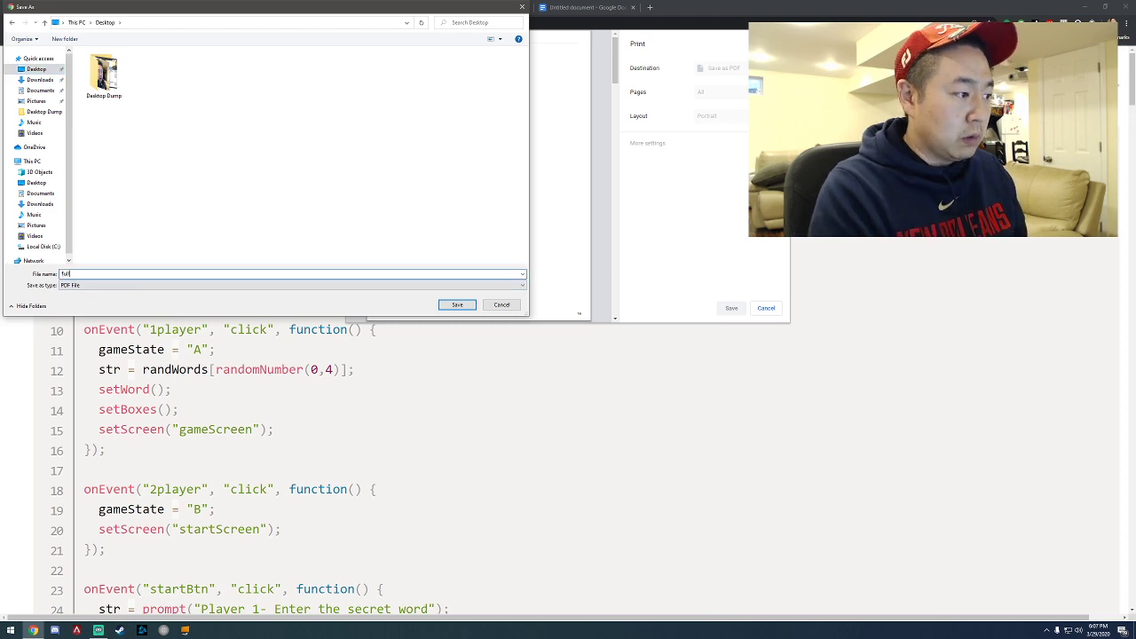
pyautogui.write('llcode')
pyautogui.press('Return')
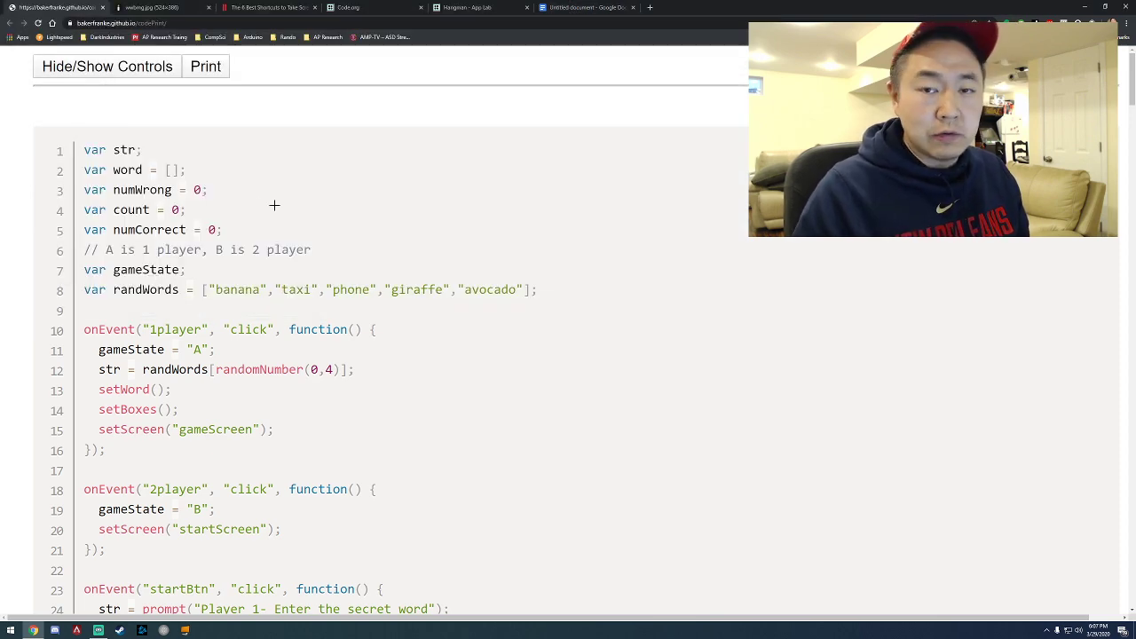
# From the desktop, open fullcode.pdf in Edge and scroll through its pages.
pyautogui.click(1084, 7)
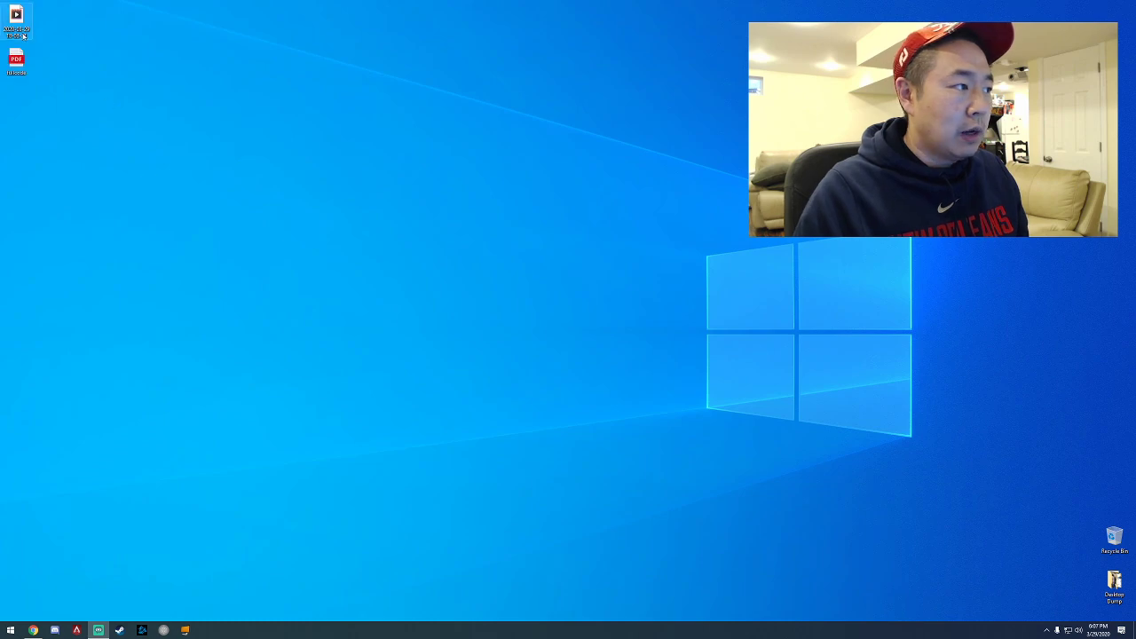
pyautogui.doubleClick(16, 62)
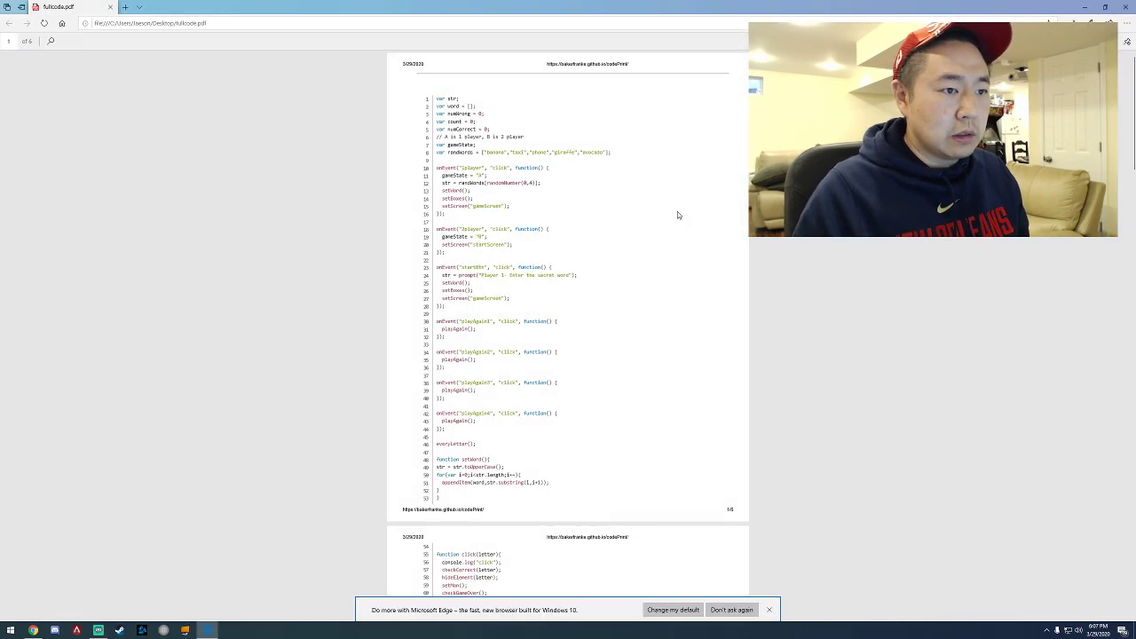
pyautogui.keyDown('ctrl'); pyautogui.scroll(5, 677, 214); pyautogui.keyUp('ctrl')
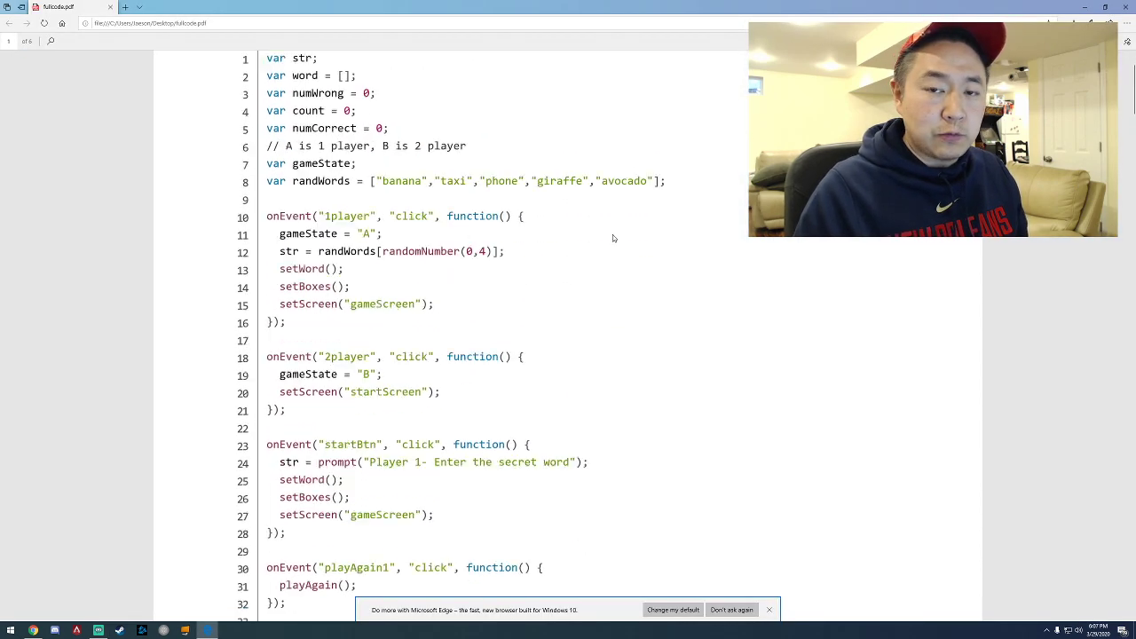
pyautogui.scroll(-15, 612, 234)
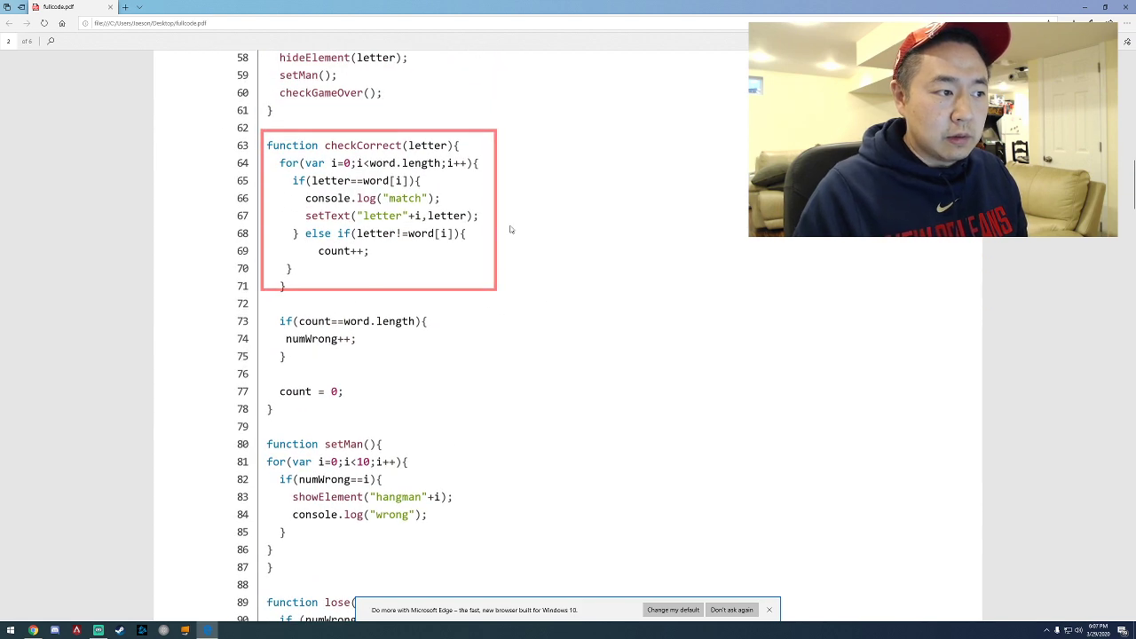
pyautogui.scroll(-10, 511, 229)
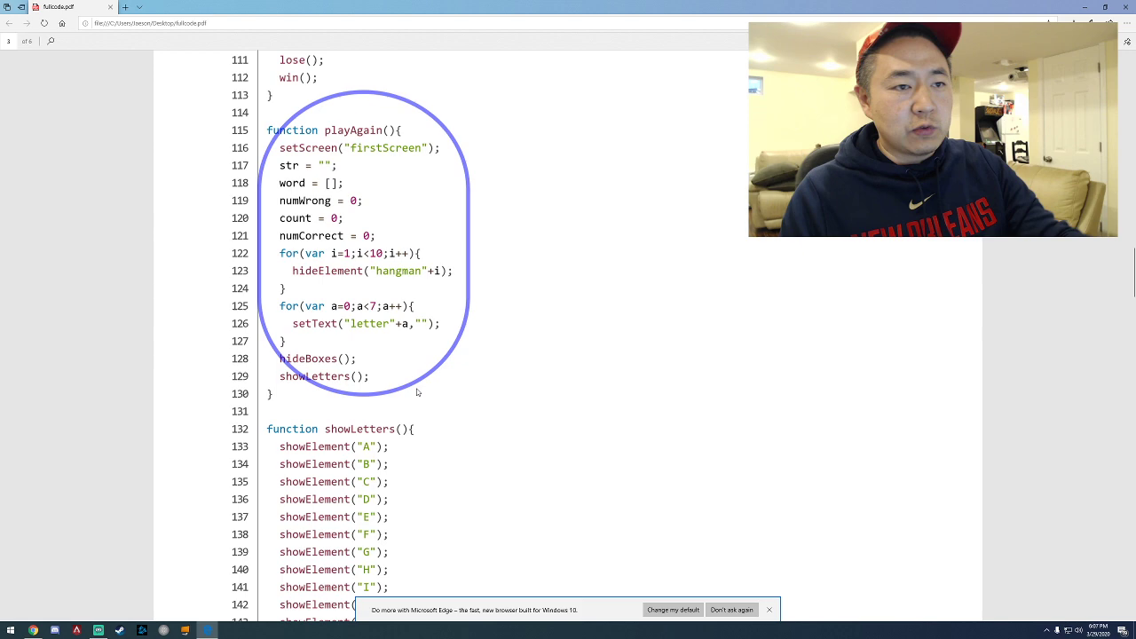
pyautogui.scroll(-4, 417, 392)
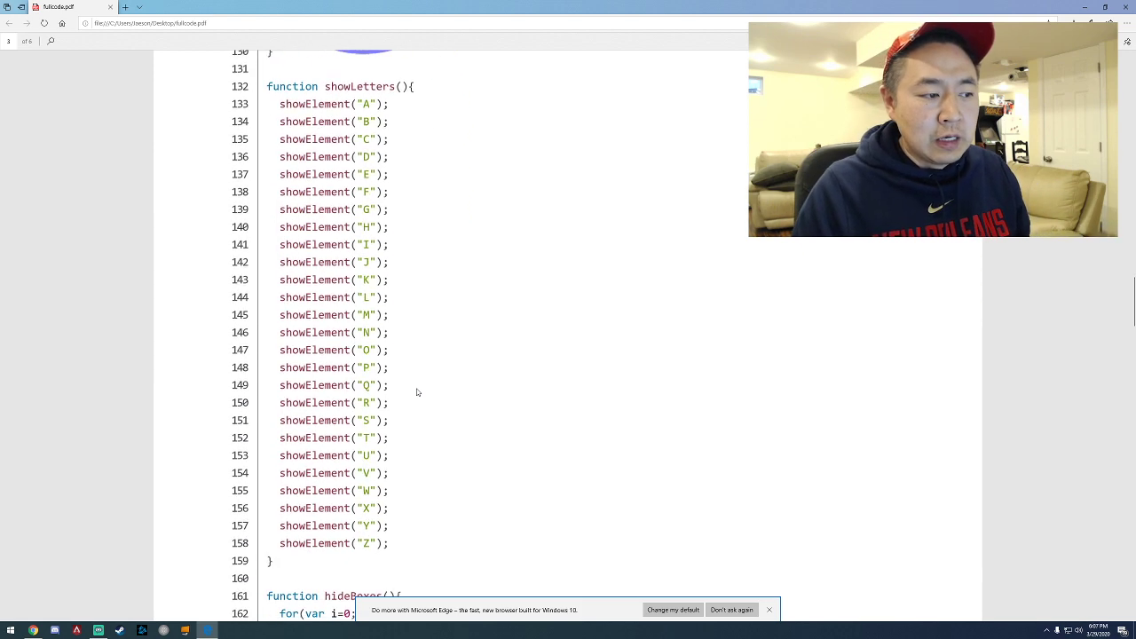
pyautogui.scroll(-10, 417, 392)
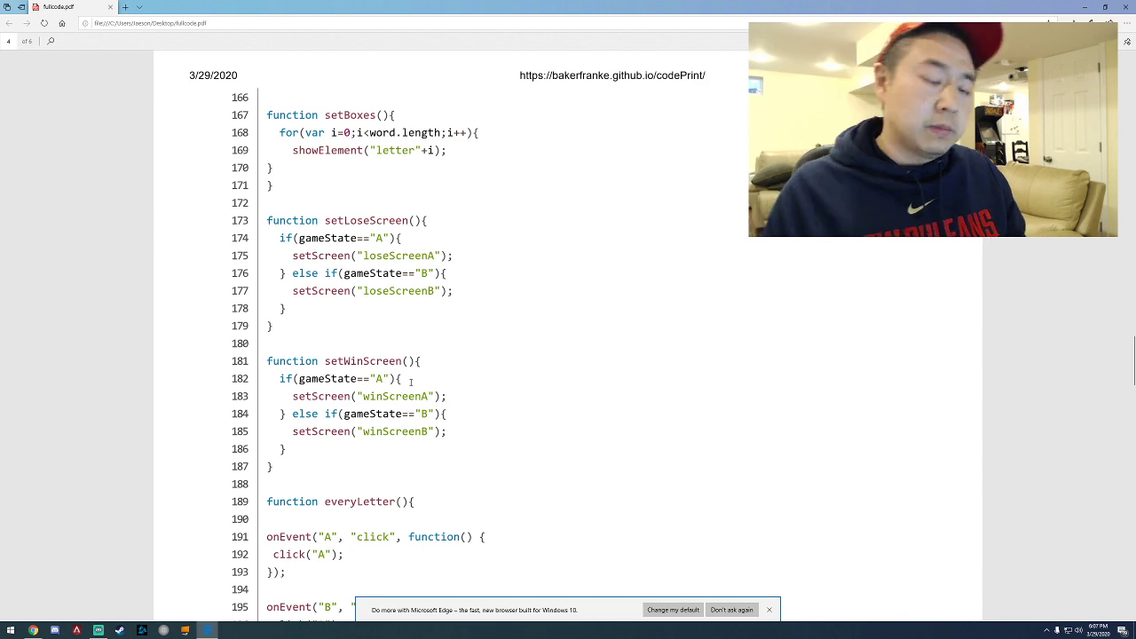
# Scroll back over the circled and boxed code, then close Edge with Alt+F4.
pyautogui.scroll(10, 414, 372)
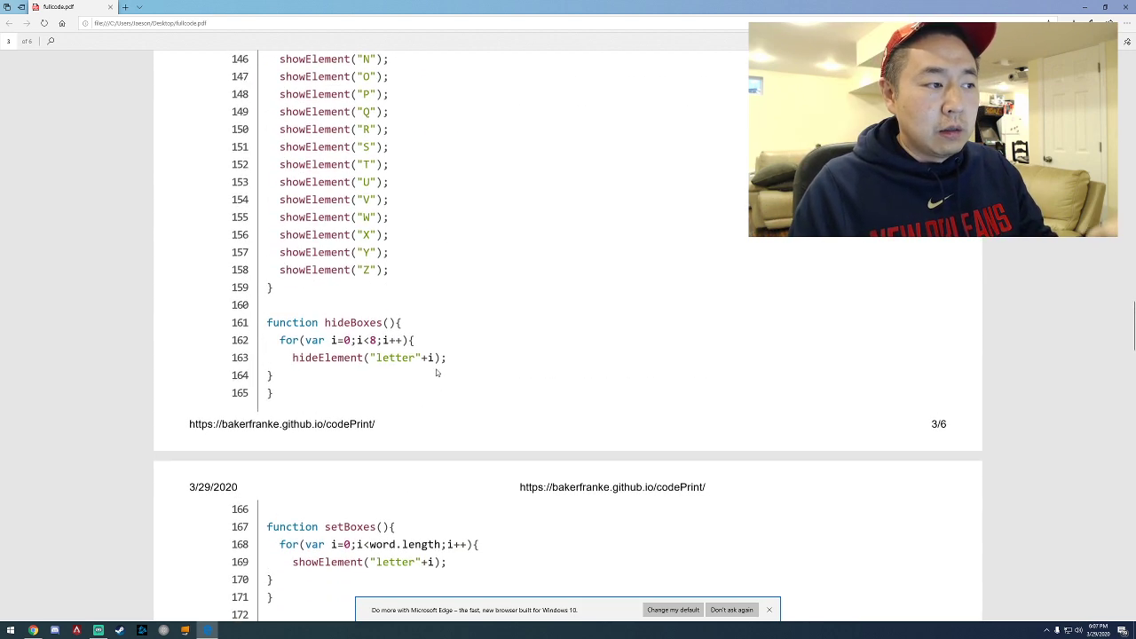
pyautogui.scroll(5, 438, 374)
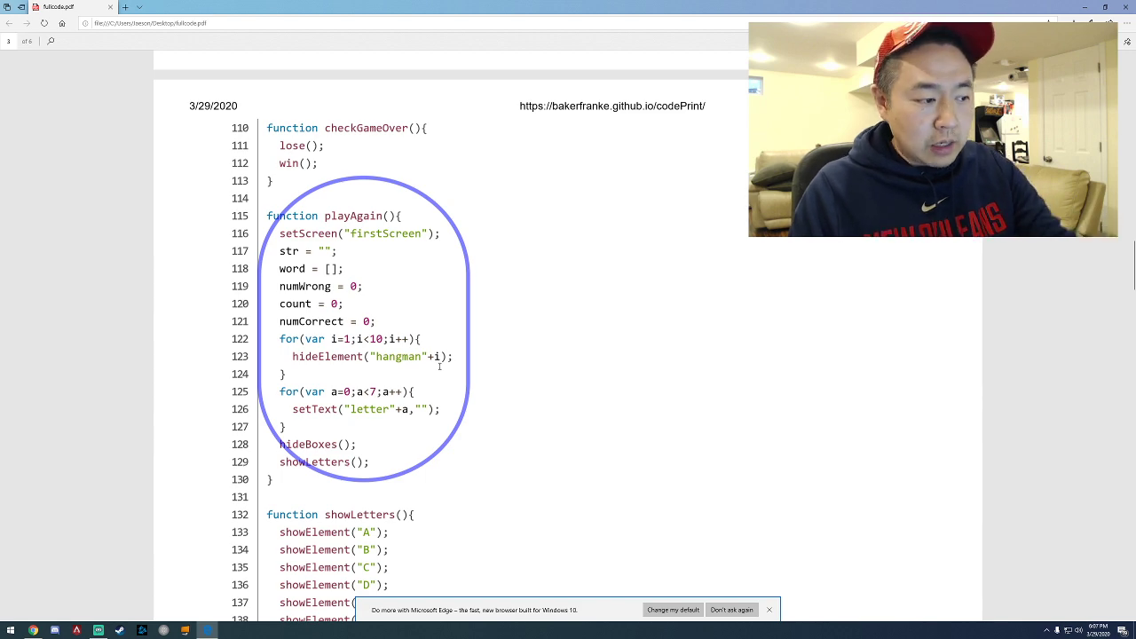
pyautogui.scroll(20, 436, 363)
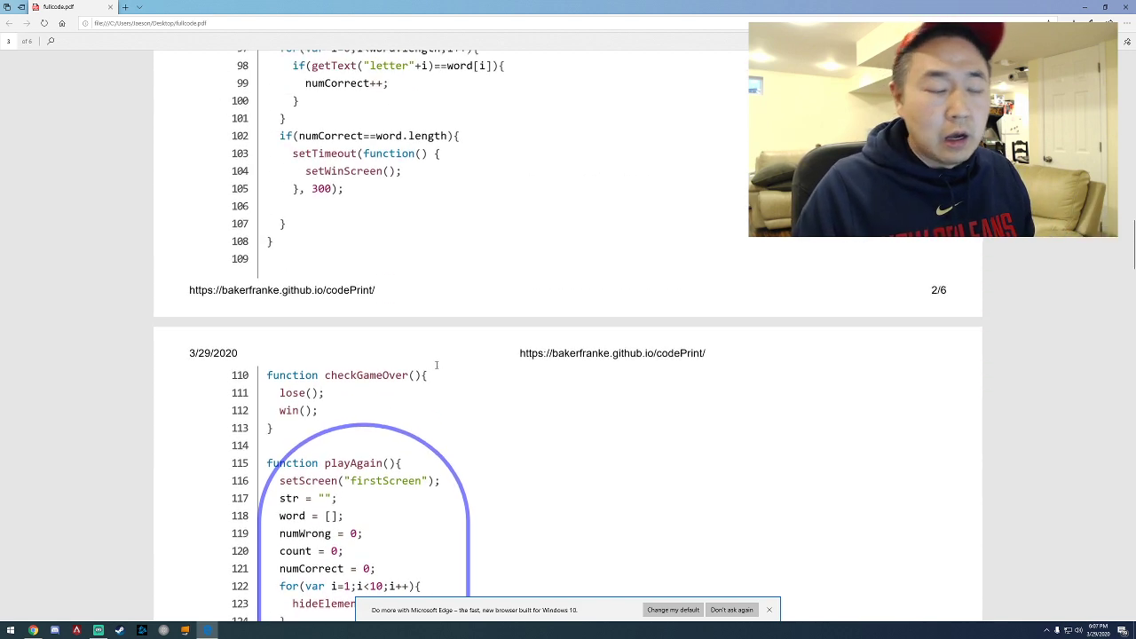
pyautogui.scroll(5, 439, 375)
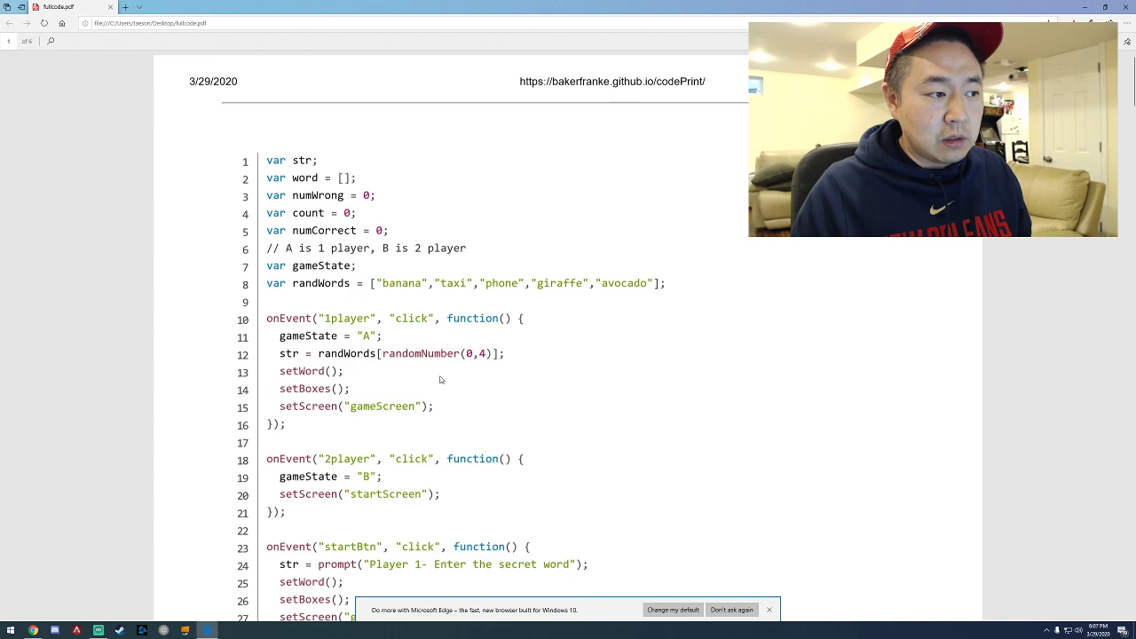
pyautogui.scroll(-20, 440, 378)
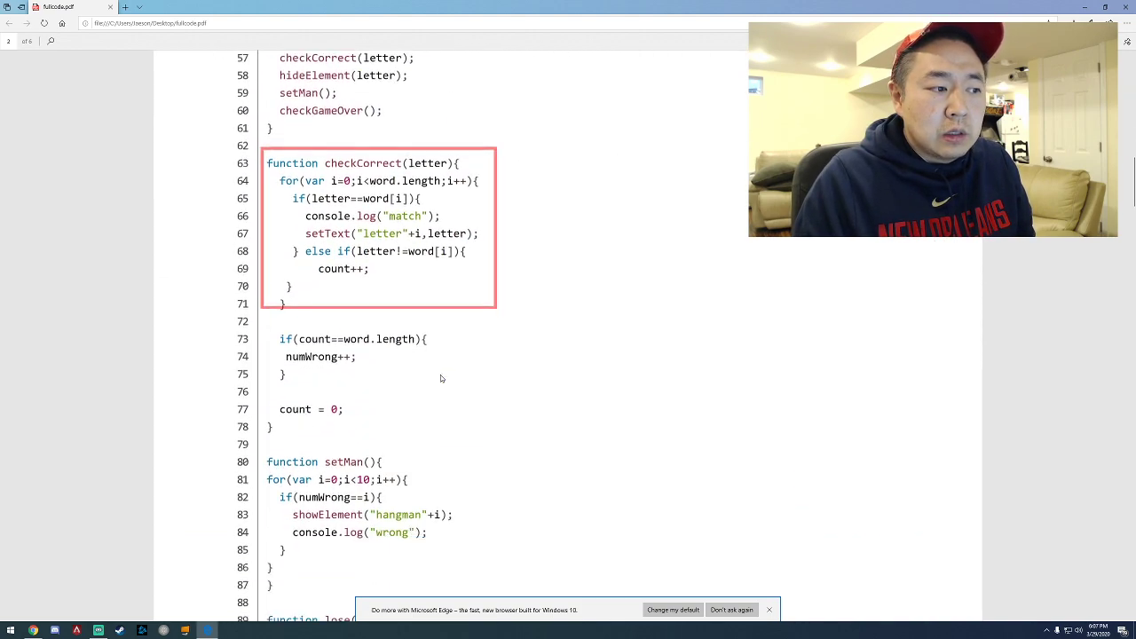
pyautogui.scroll(-20, 440, 378)
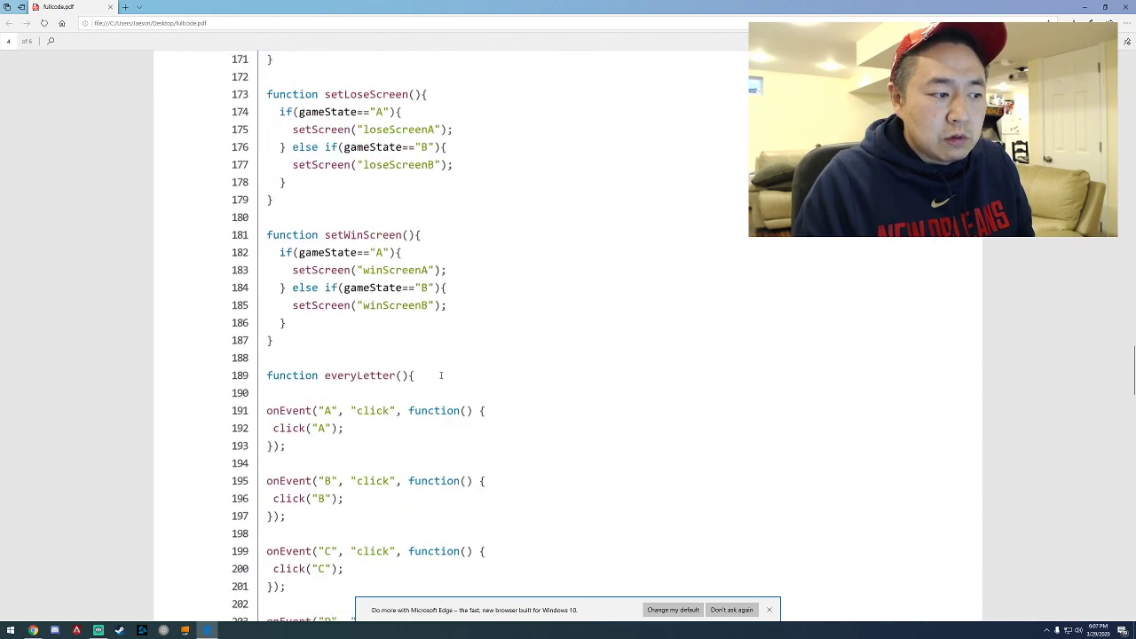
pyautogui.scroll(-20, 440, 378)
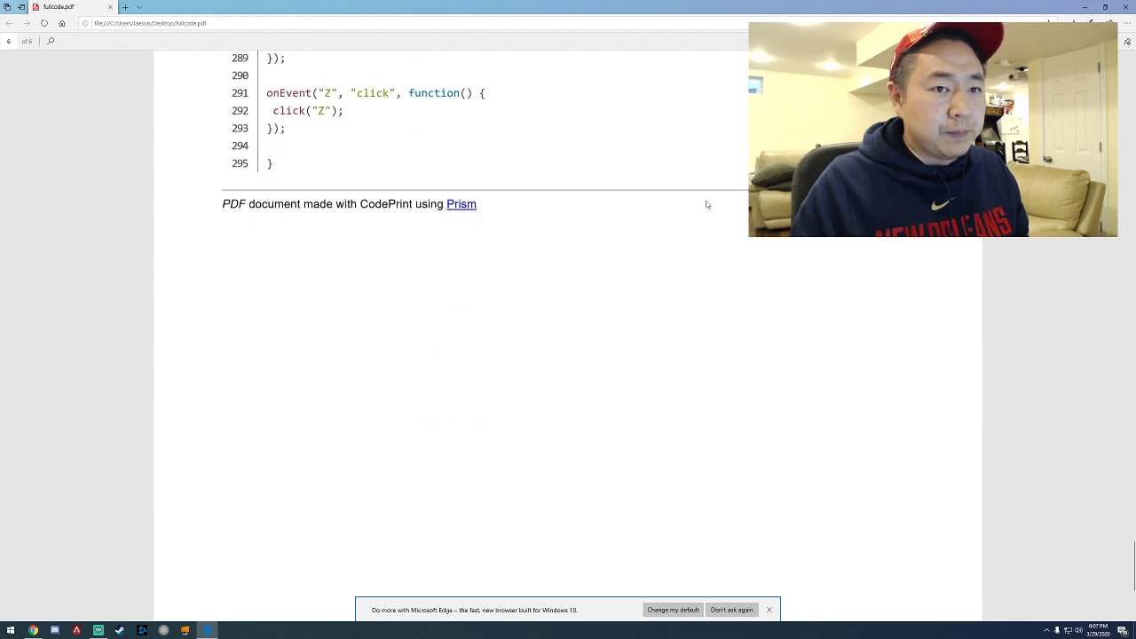
pyautogui.hotkey('alt', 'F4')
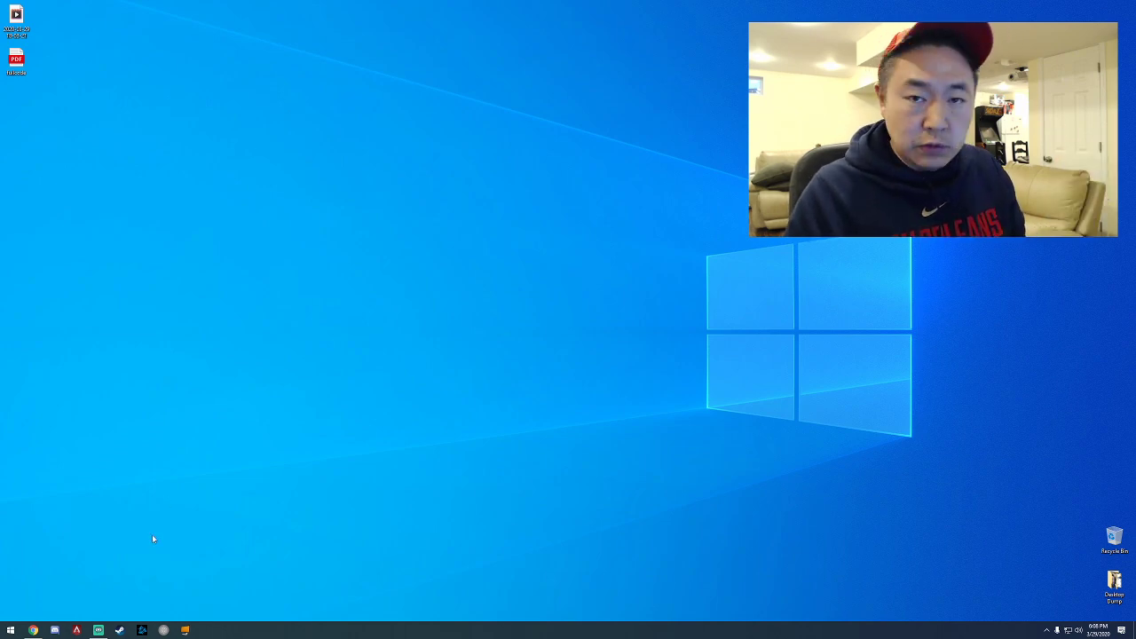
# Restore Chrome from the taskbar to show the CodePrint Hangman listing.
pyautogui.click(32, 629)
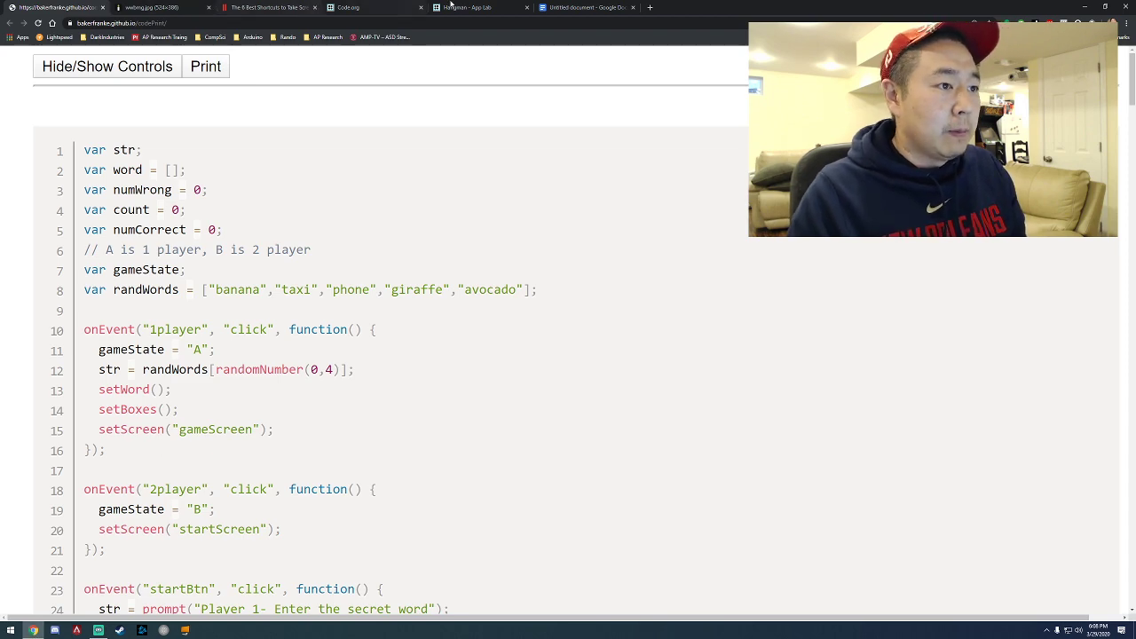
# Check the write-up's File > Download > PDF Document option, then start a new blank tab.
pyautogui.click(579, 6)
pyautogui.scroll(1, 413, 279)
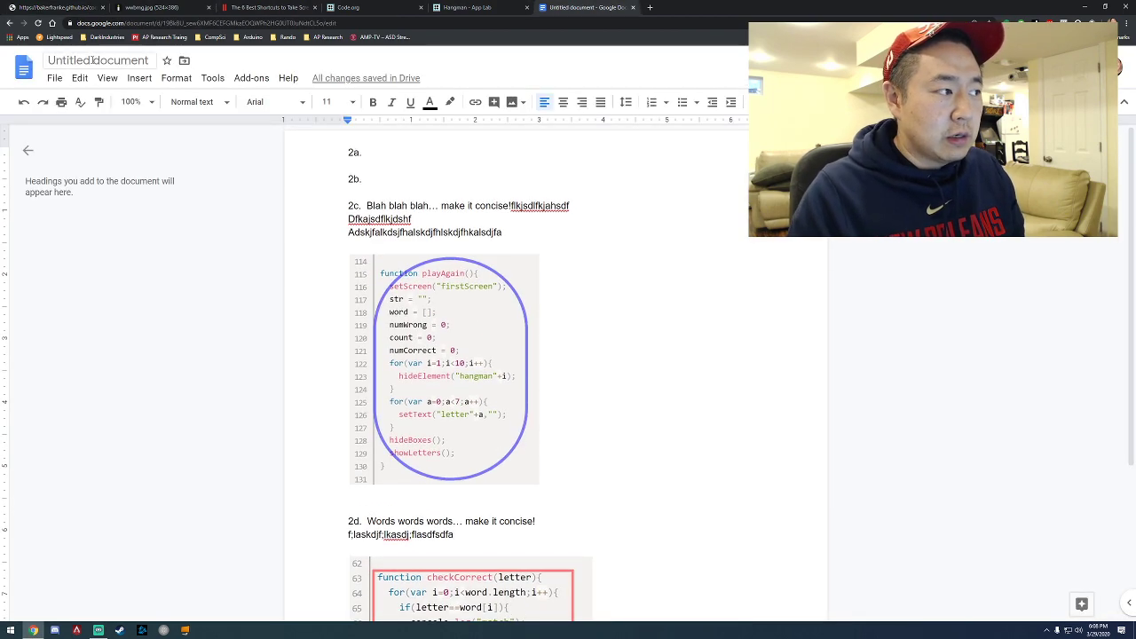
pyautogui.click(62, 81)
pyautogui.moveTo(101, 213)
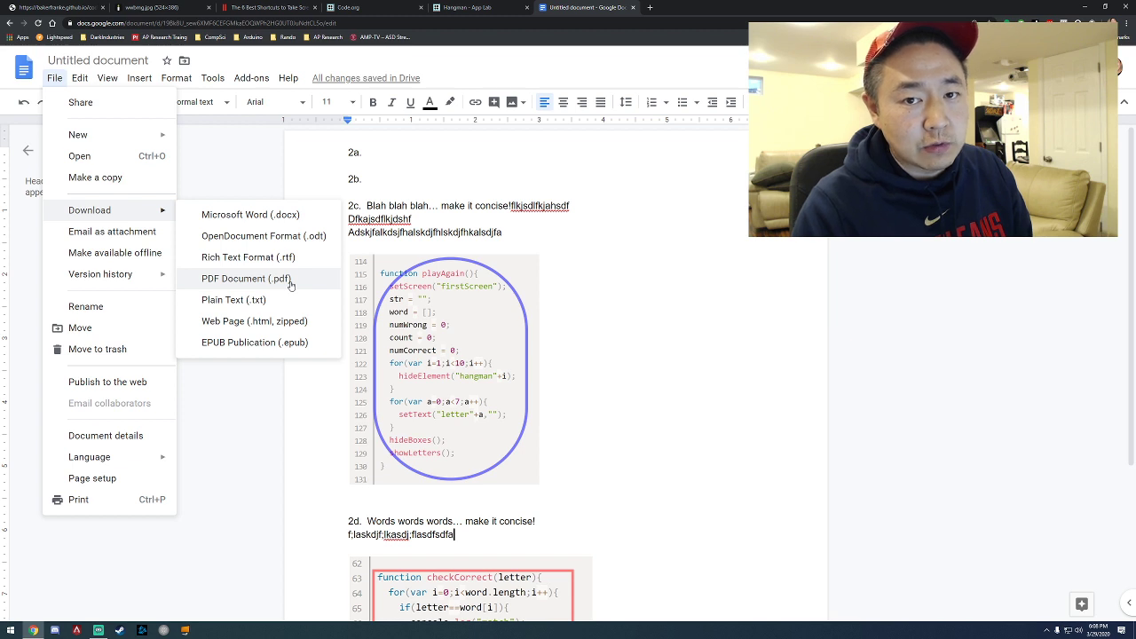
pyautogui.click(650, 7)
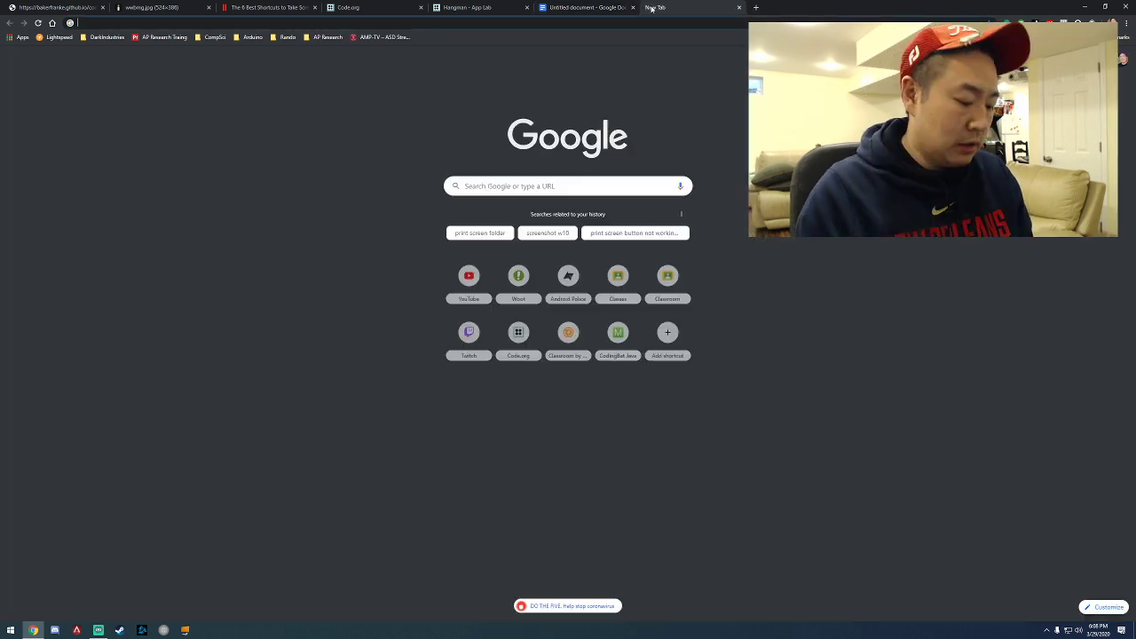
# Search Google for 'ap digital portfolio' and open the College Board AP Digital Portfolio result.
pyautogui.write('dtex')
pyautogui.press('BackSpace')
pyautogui.press('BackSpace')
pyautogui.press('BackSpace')
pyautogui.press('BackSpace')
pyautogui.write('ap di')
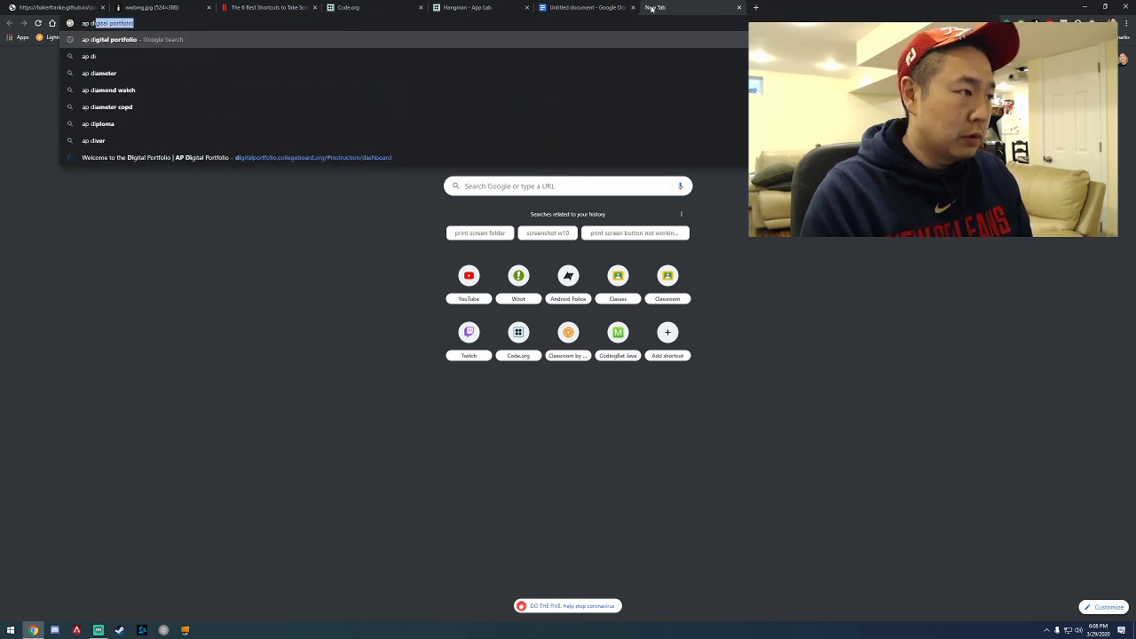
pyautogui.press('Return')
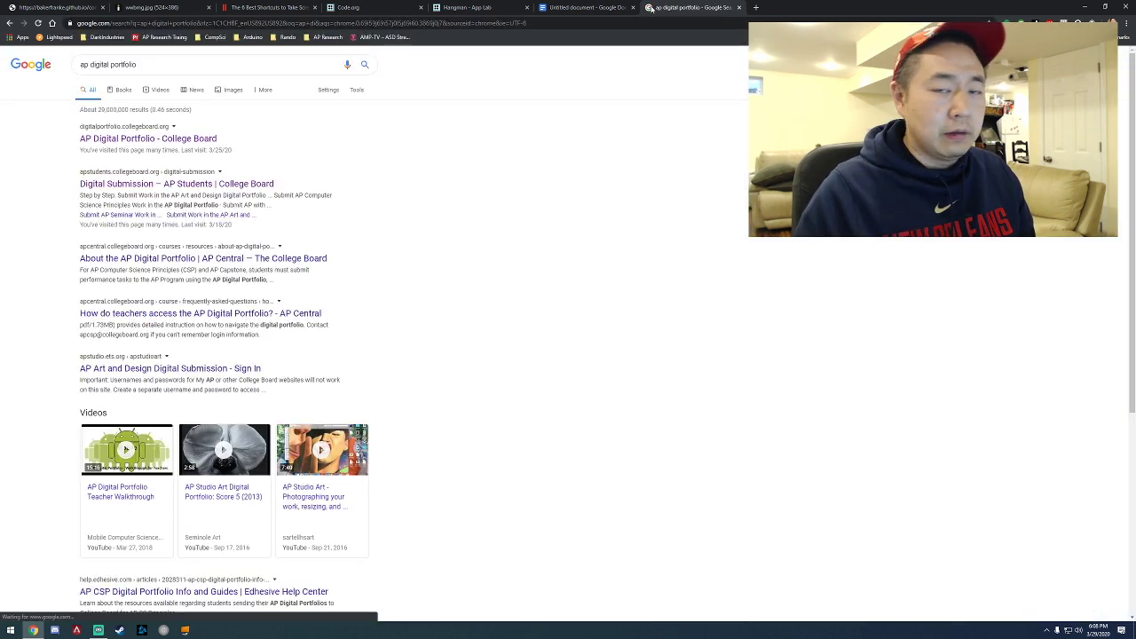
pyautogui.click(203, 139)
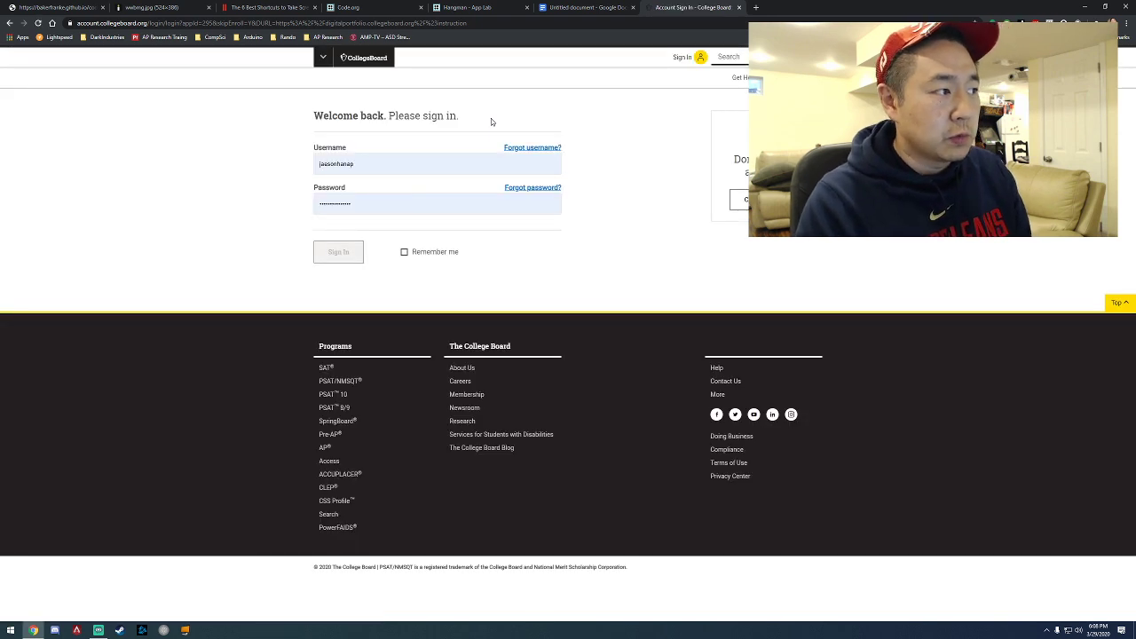
# Return to the search results and reset then reduce the page zoom two steps.
pyautogui.hotkey('alt', 'Left')
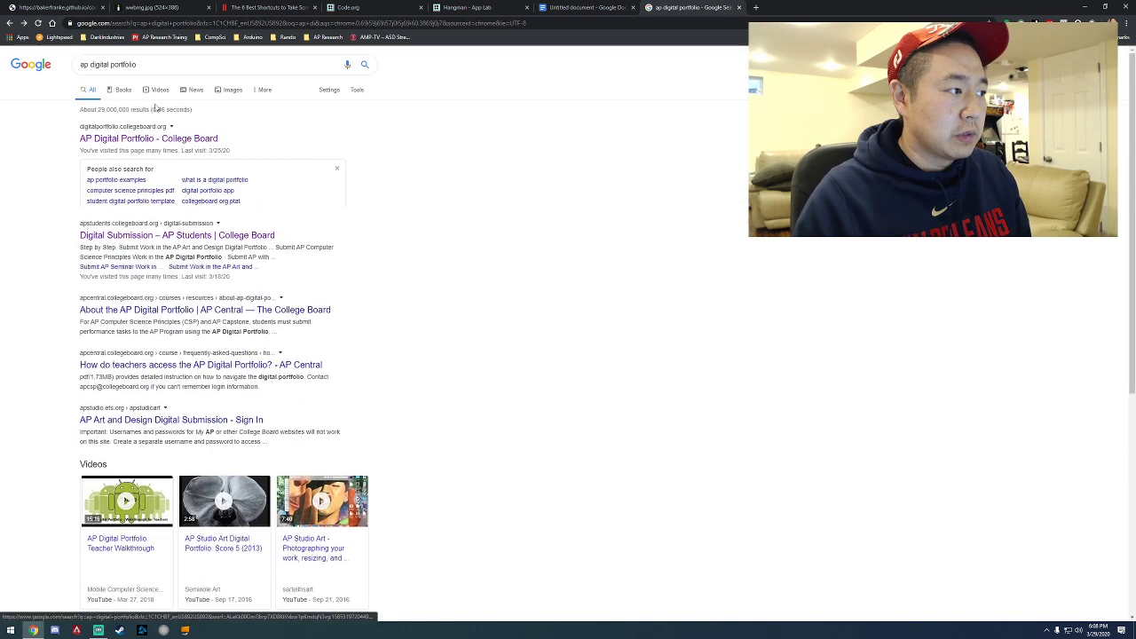
pyautogui.hotkey('ctrl', '0')
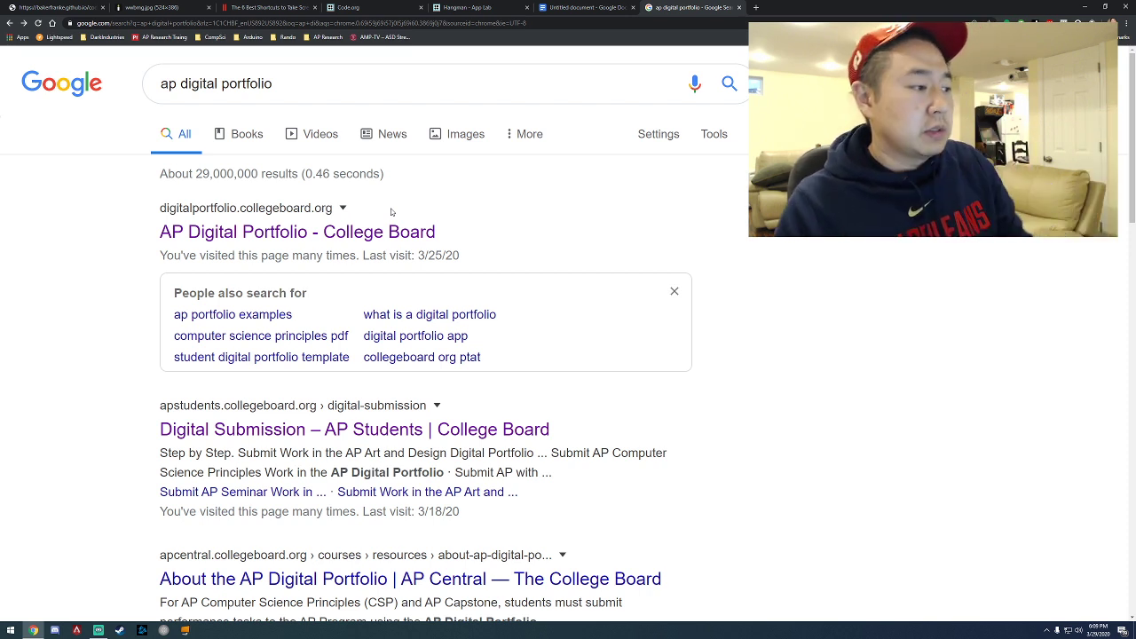
pyautogui.hotkey('ctrl', '-')
pyautogui.hotkey('ctrl', '-')
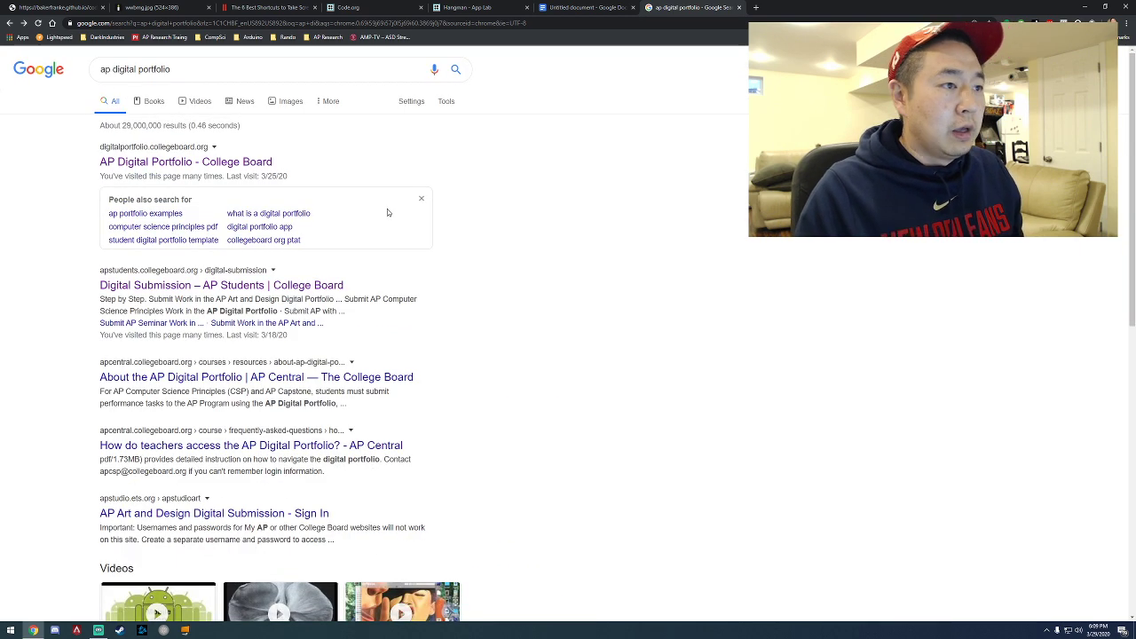
pyautogui.hotkey('ctrl', '-')
pyautogui.hotkey('ctrl', '-')
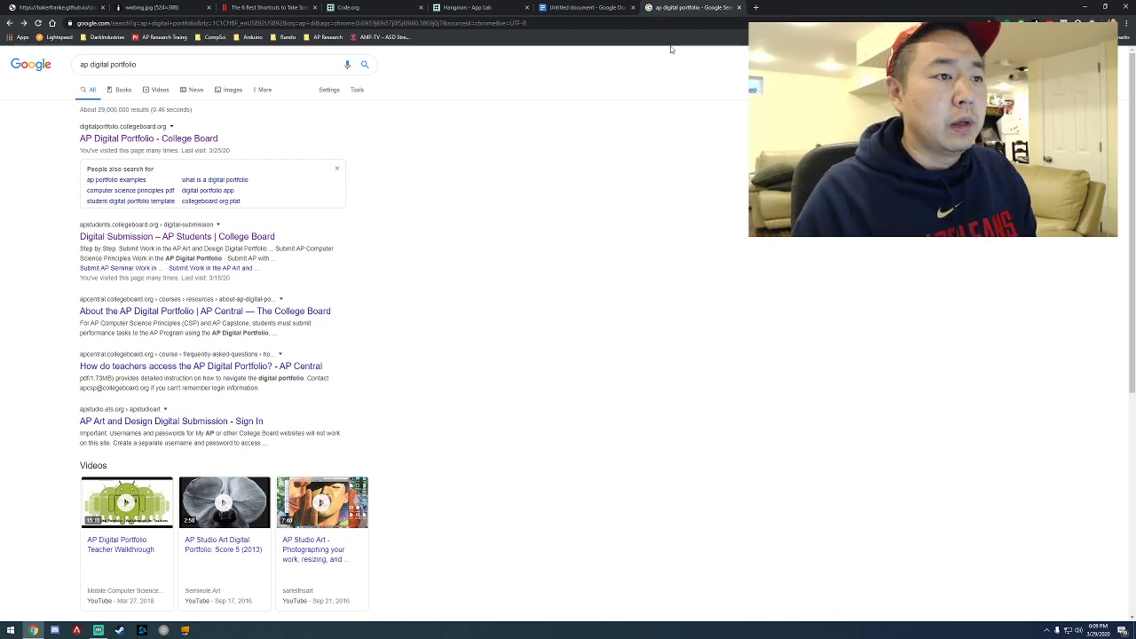
pyautogui.click(738, 7)
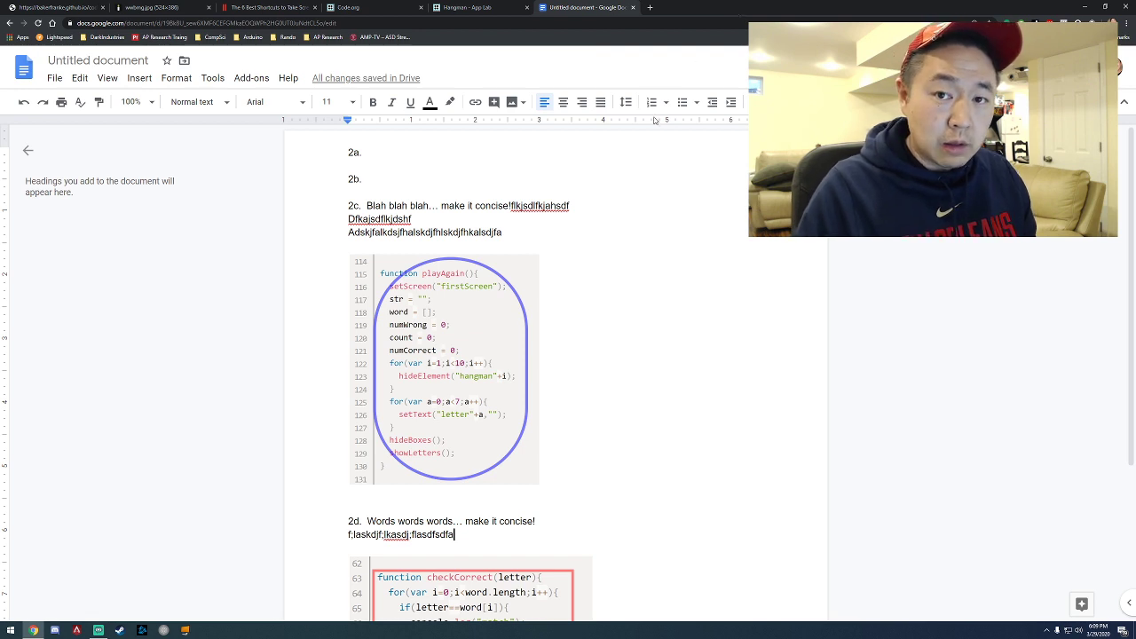
pyautogui.click(614, 184)
pyautogui.click(621, 156)
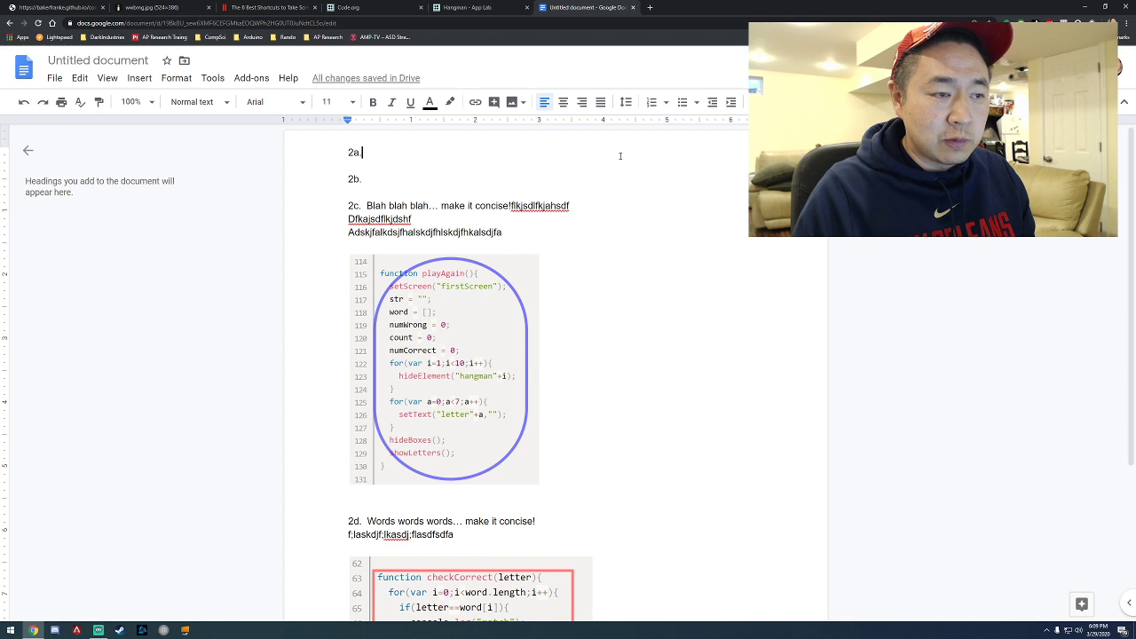